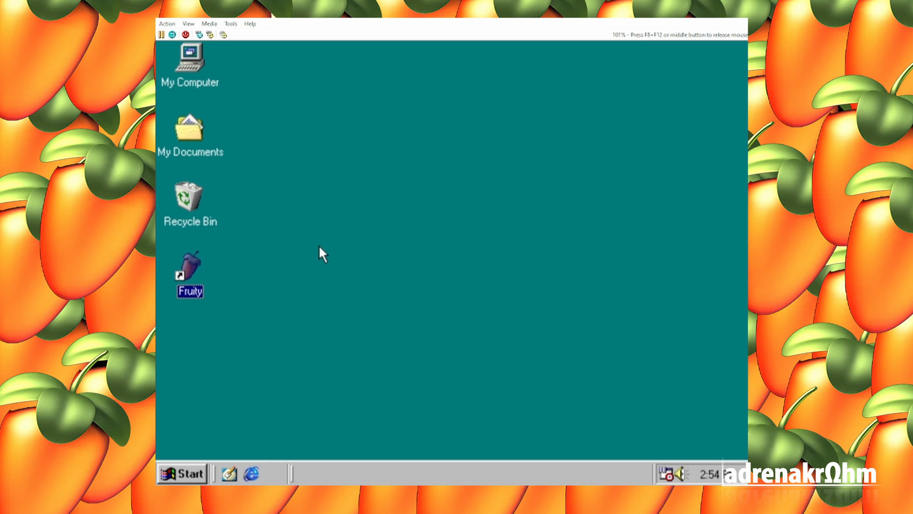
Launch Fruity from its desktop shortcut and move its window so the whole step sequencer fits on the desktop.
left_click(318, 247)
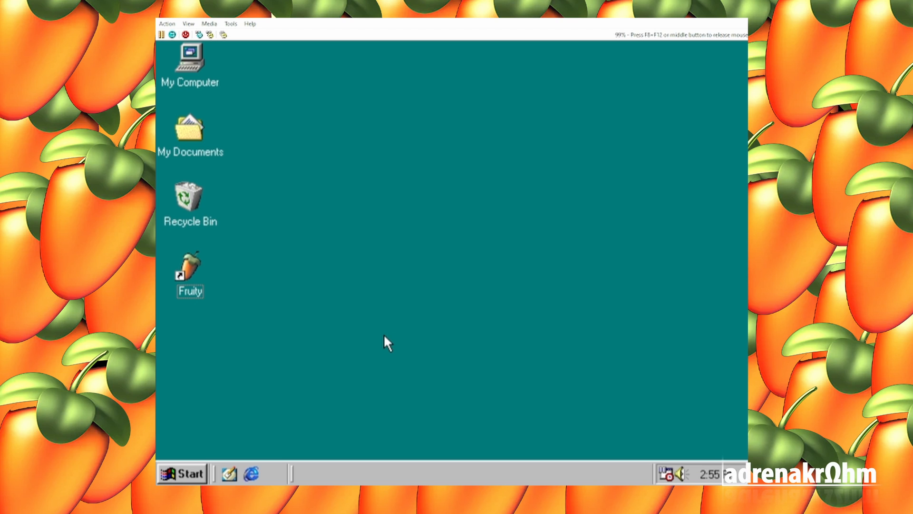
double_click(187, 267)
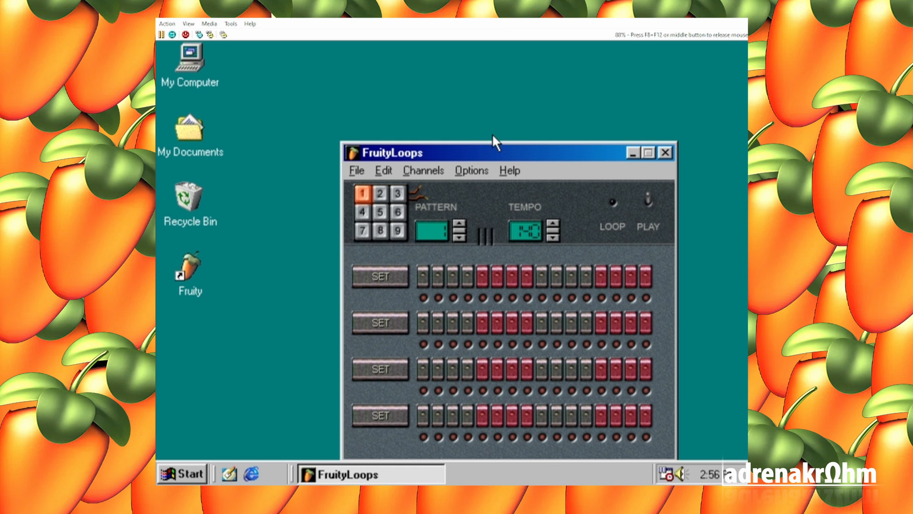
left_click_drag(480, 150, 434, 83)
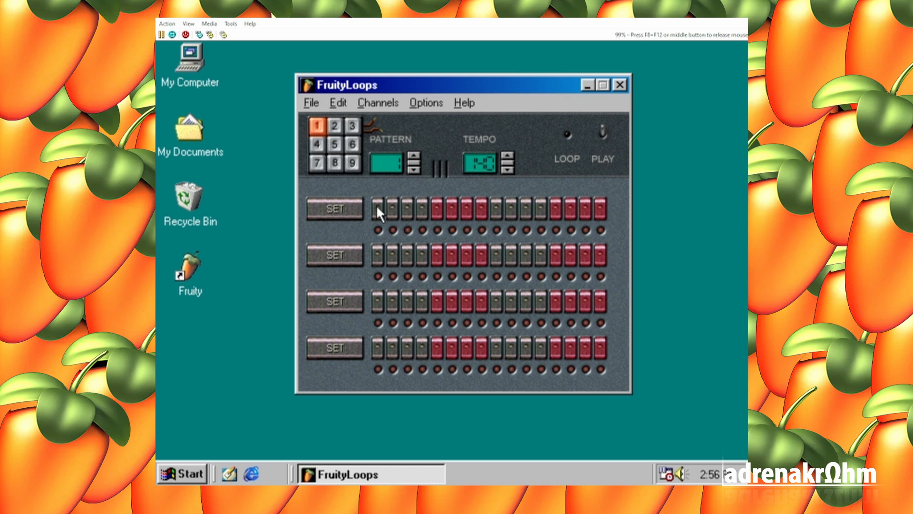
Review the available output devices in the MIDI settings and close the settings without changing them.
left_click(429, 101)
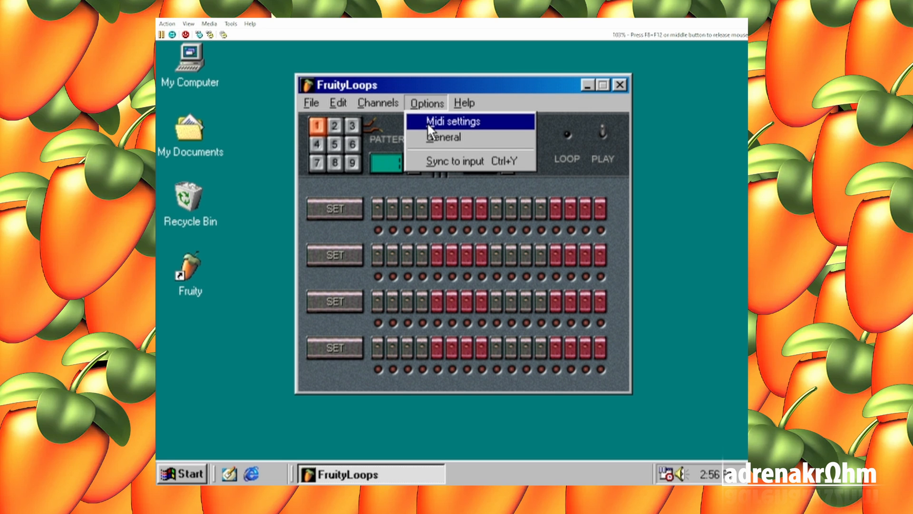
left_click(430, 121)
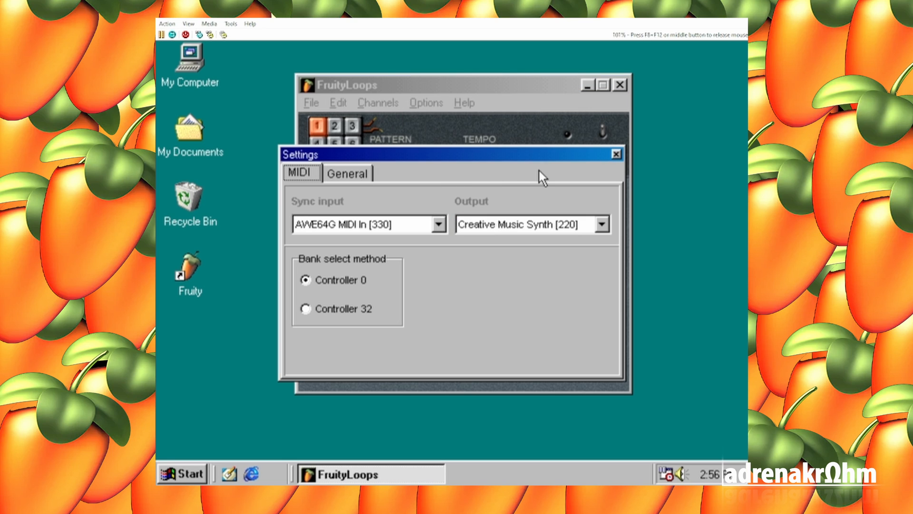
left_click(601, 224)
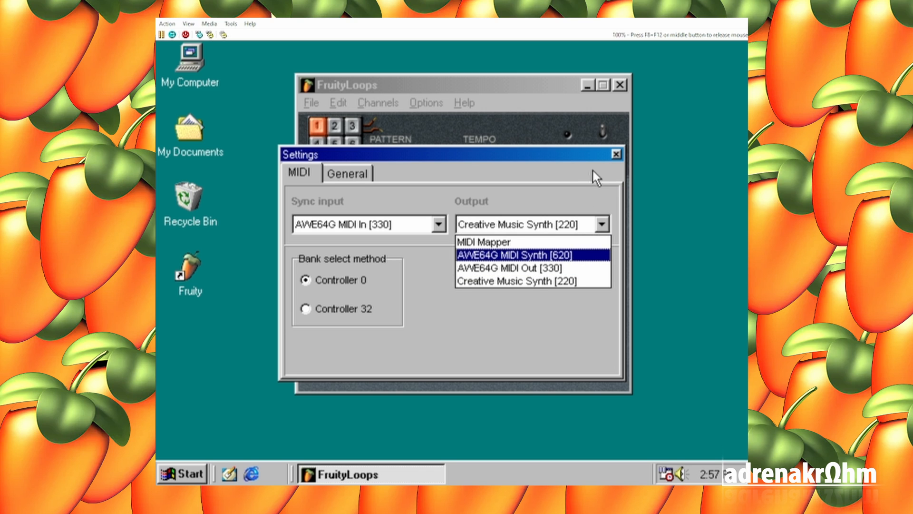
left_click(617, 155)
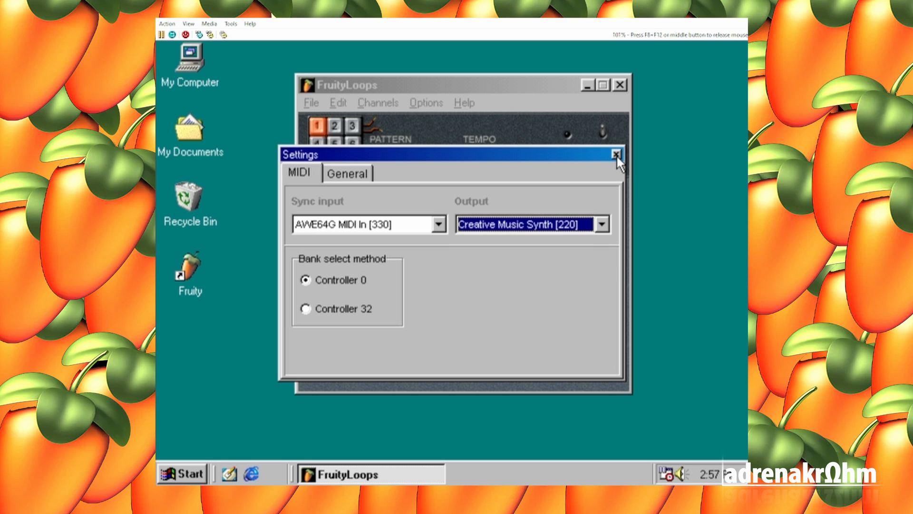
left_click(616, 155)
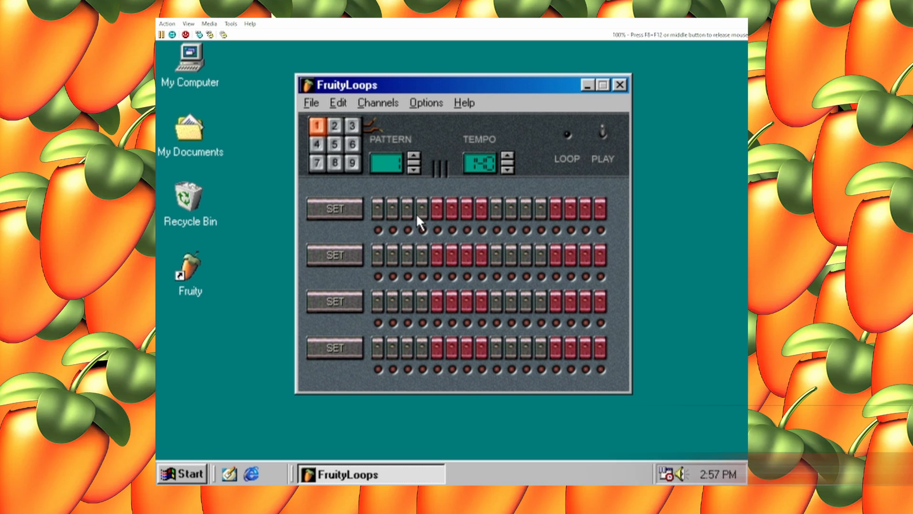
Activate steps 1, 5, 9 and 13 on the first channel, and play and stop the pattern to hear it.
left_click(377, 207)
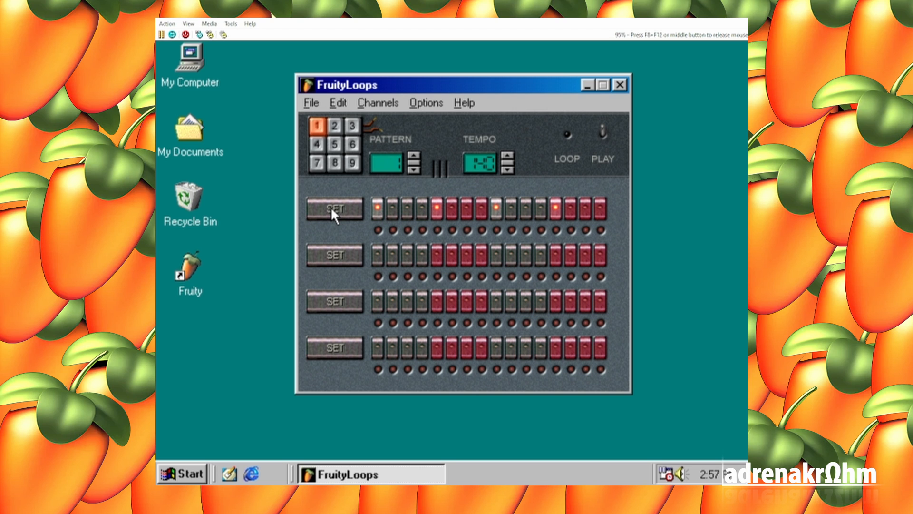
key("space")
key("space")
key("space")
key("space")
Name the first channel Kick in its channel settings and move the note/drum grid fully into view.
left_click(335, 209)
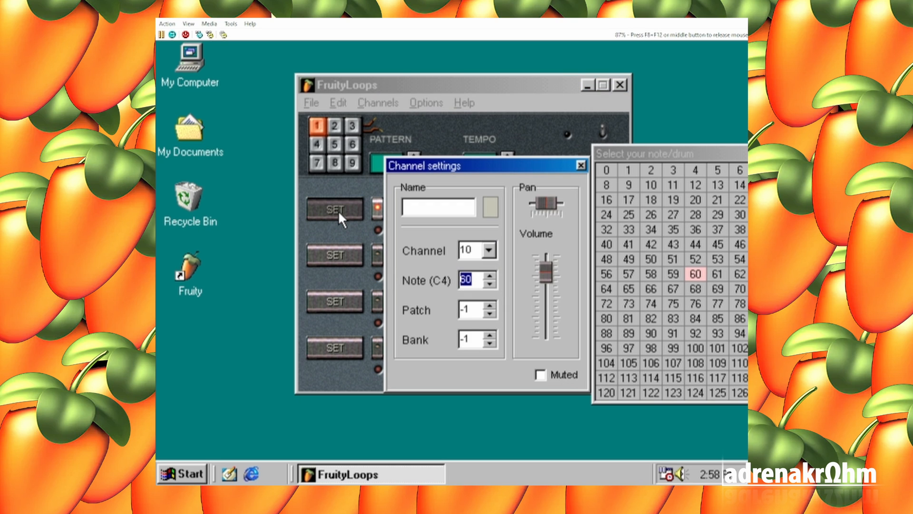
left_click(445, 206)
type("Kick")
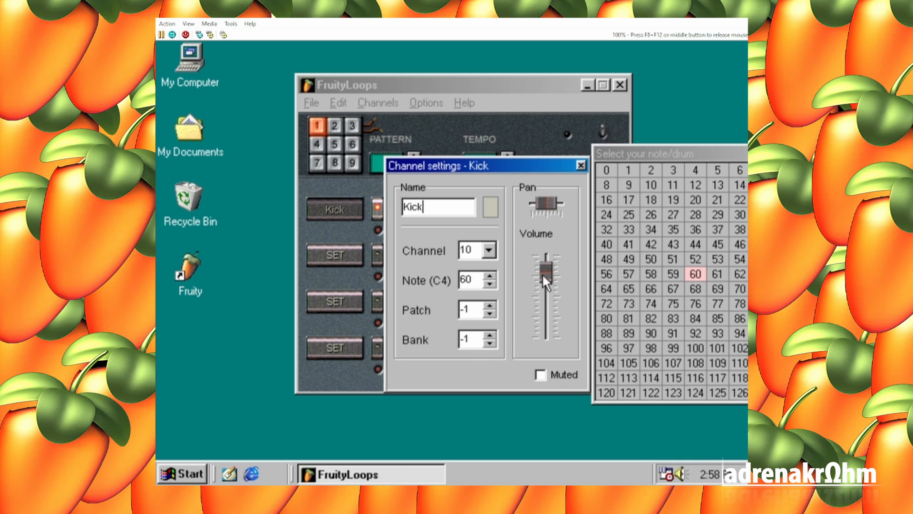
left_click(653, 151)
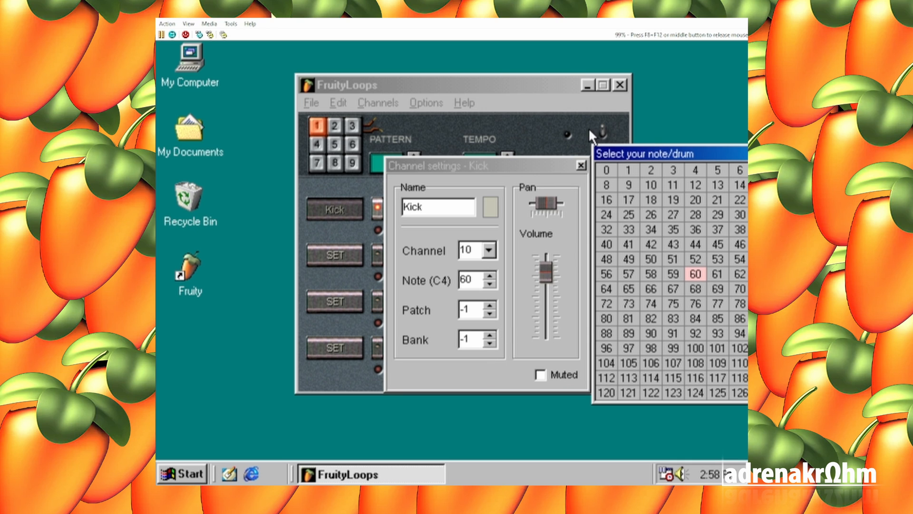
left_click_drag(604, 148, 501, 139)
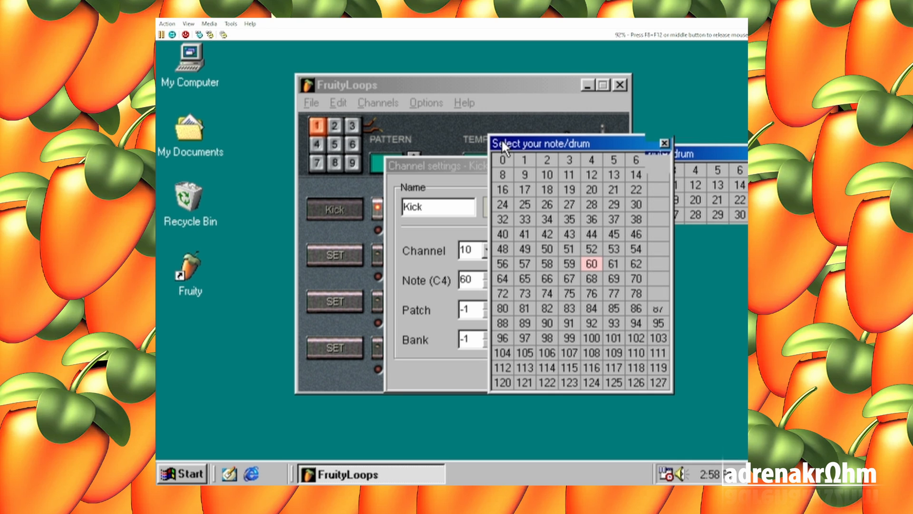
Audition notes for the Kick channel, from 27 up to 100 and back down to the notes around 35.
left_click(568, 205)
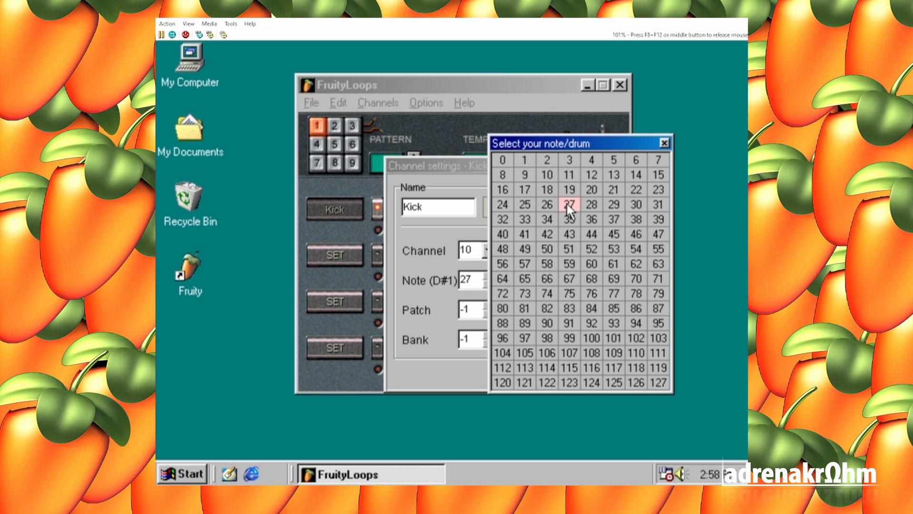
key("Up")
key("Right")
key("Down")
key("Down")
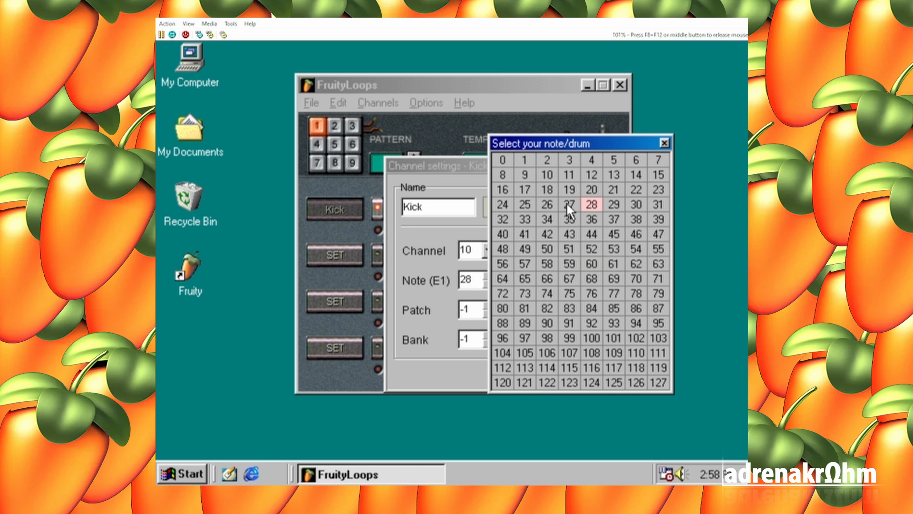
key("Down")
key("Down")
key("Down")
key("Down")
key("Down")
key("Down")
key("Down")
key("Down")
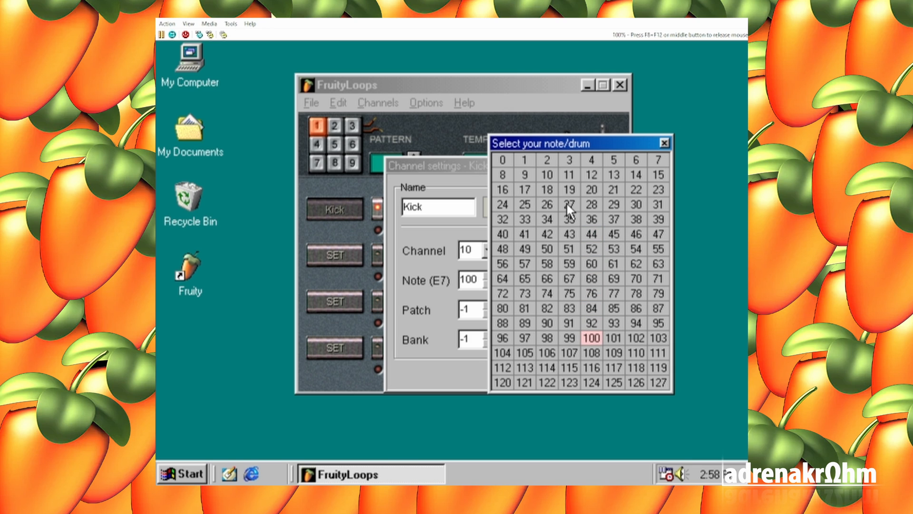
key("Left")
key("Left")
key("Up")
key("Right")
key("Up")
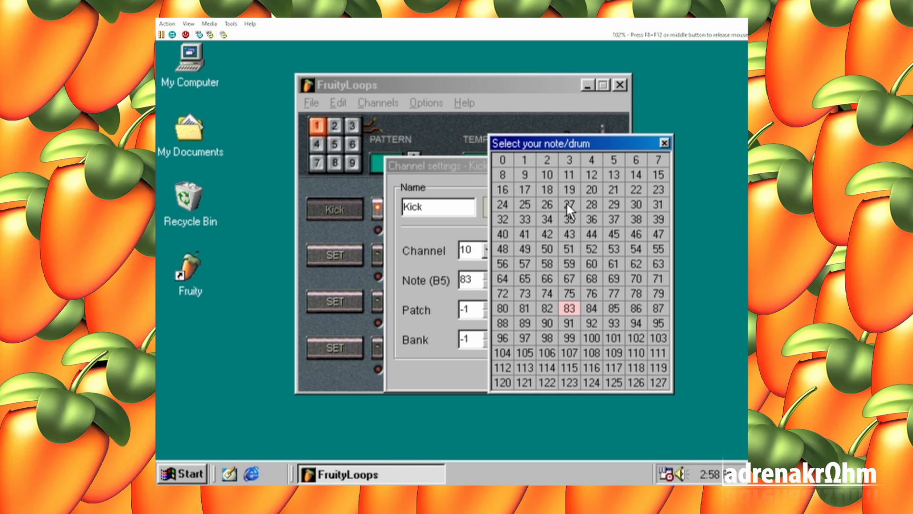
key("Left")
key("Up")
key("Right")
key("Right")
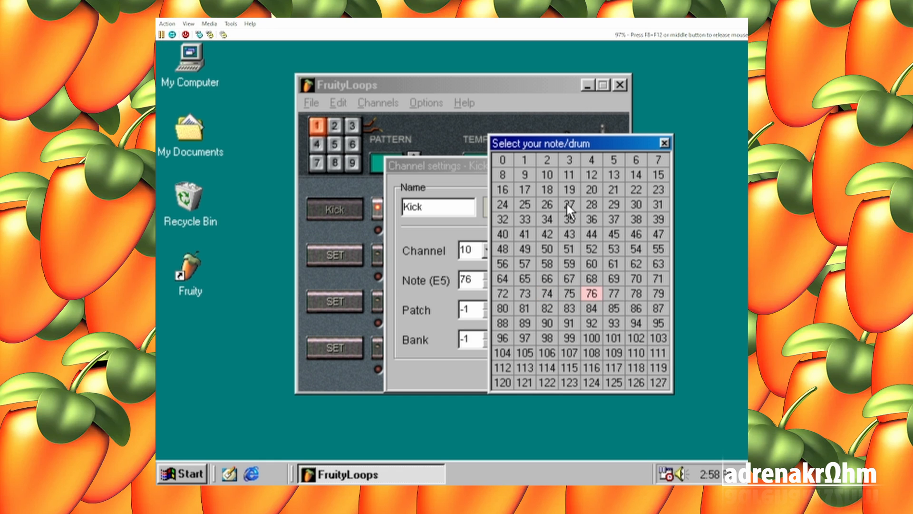
key("Right")
key("Up")
key("Up")
key("Up")
key("Up")
key("Left")
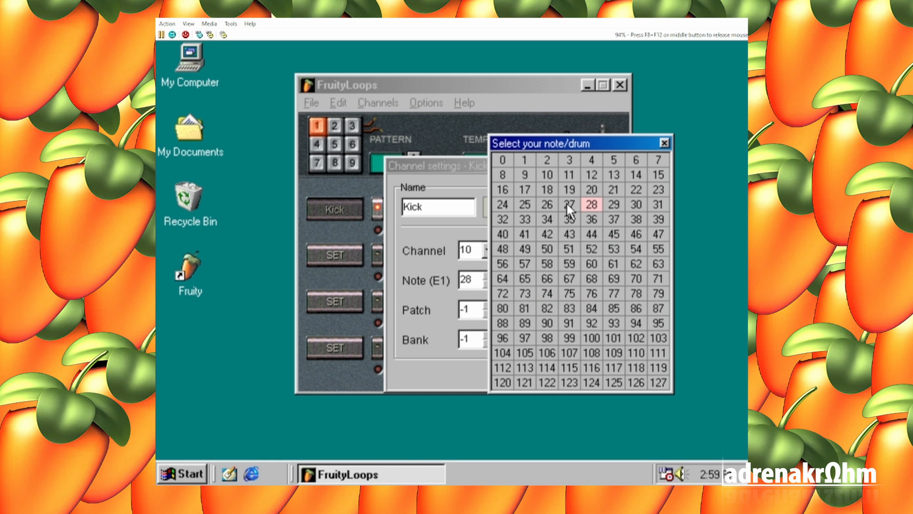
key("Up")
key("Down")
key("Left")
key("Left")
key("Down")
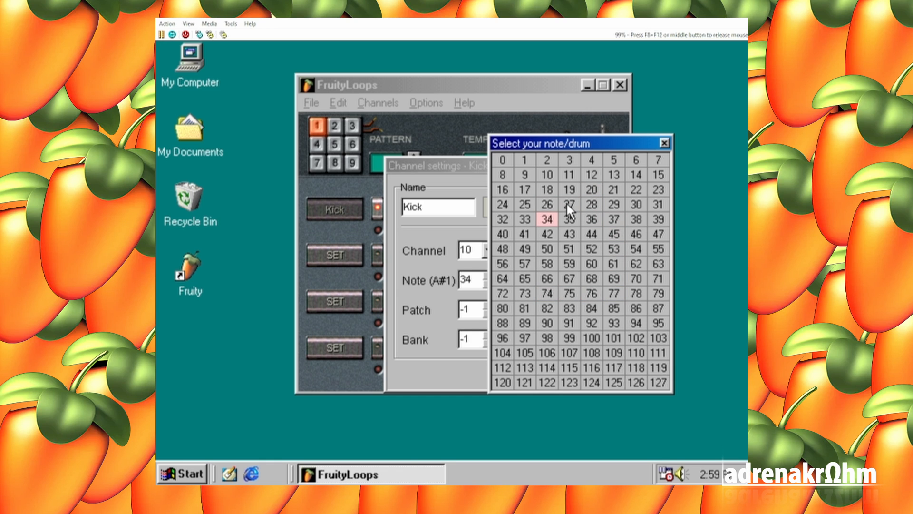
key("Left")
key("Right")
key("Right")
key("Right")
key("Left")
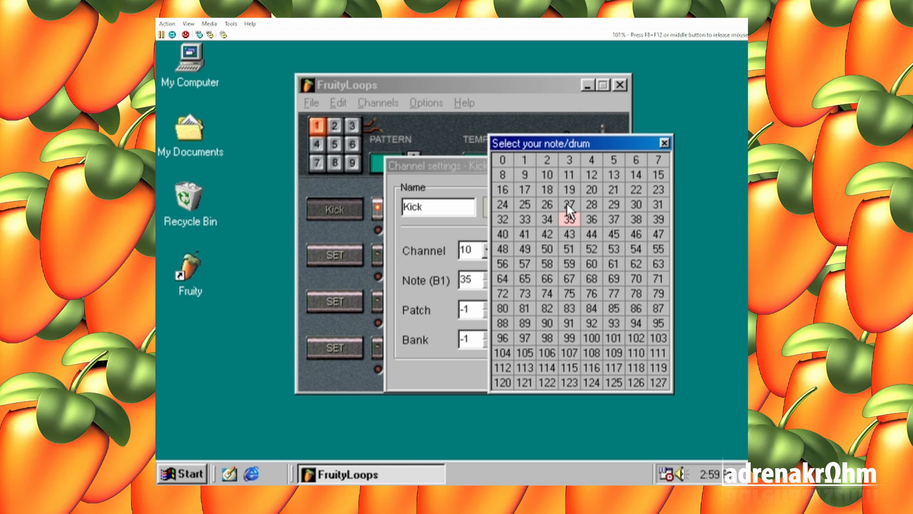
key("Left")
key("Right")
key("Right")
key("Left")
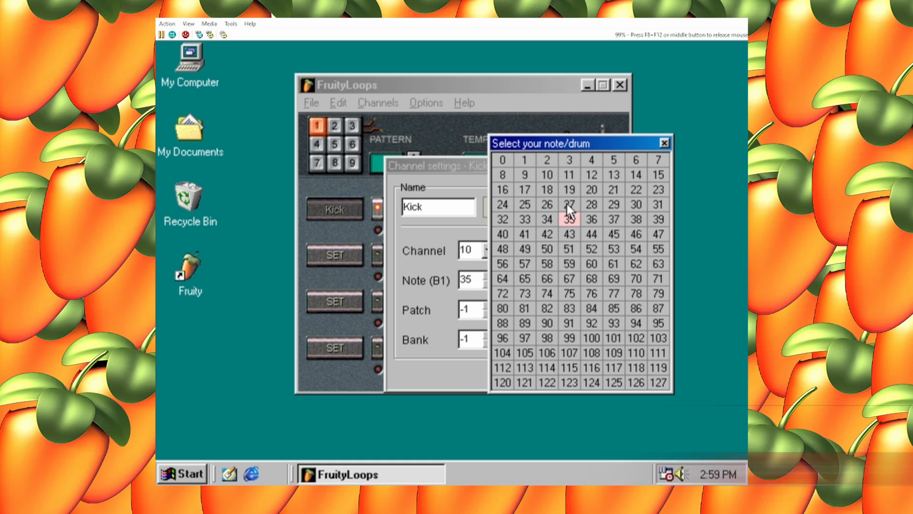
Try the notes from 40 to 44, set the Kick channel's note to 43, and close its channel settings.
key("Down")
key("Left")
key("Left")
key("Left")
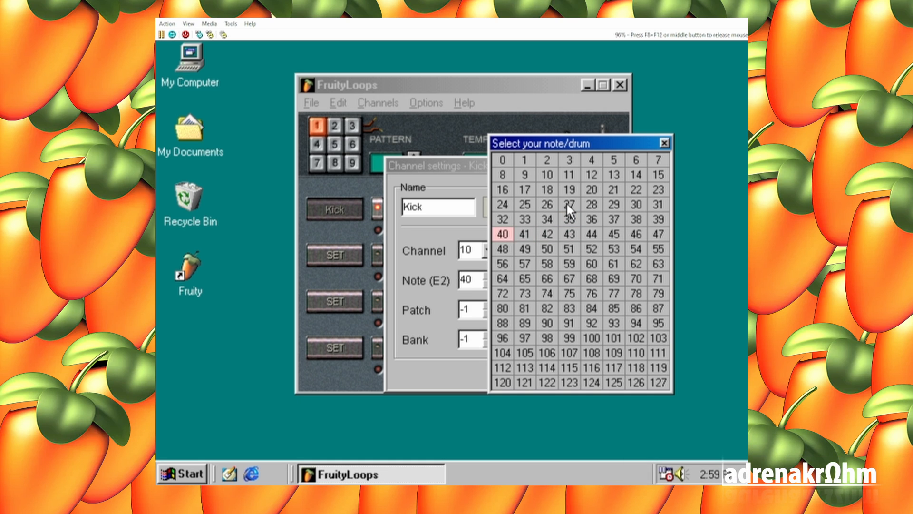
key("Right")
key("Right")
key("Right")
key("Right")
key("Right")
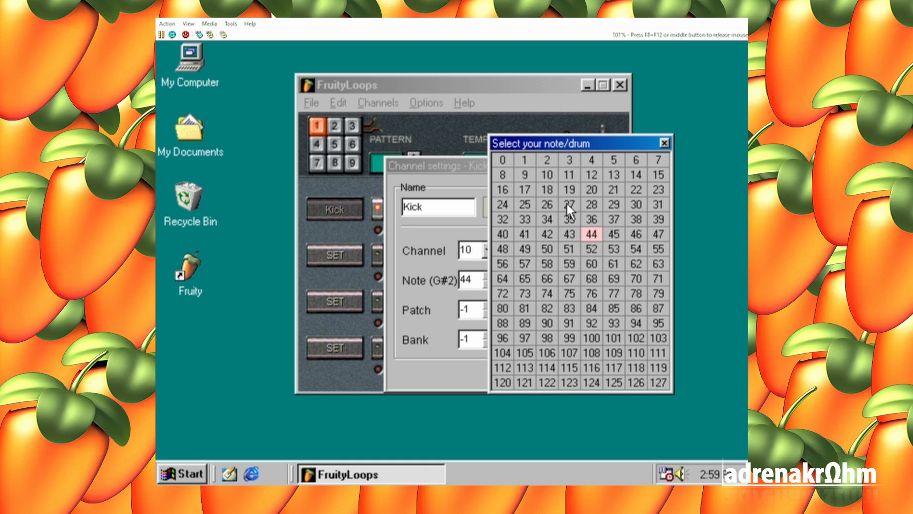
key("Left")
key("Left")
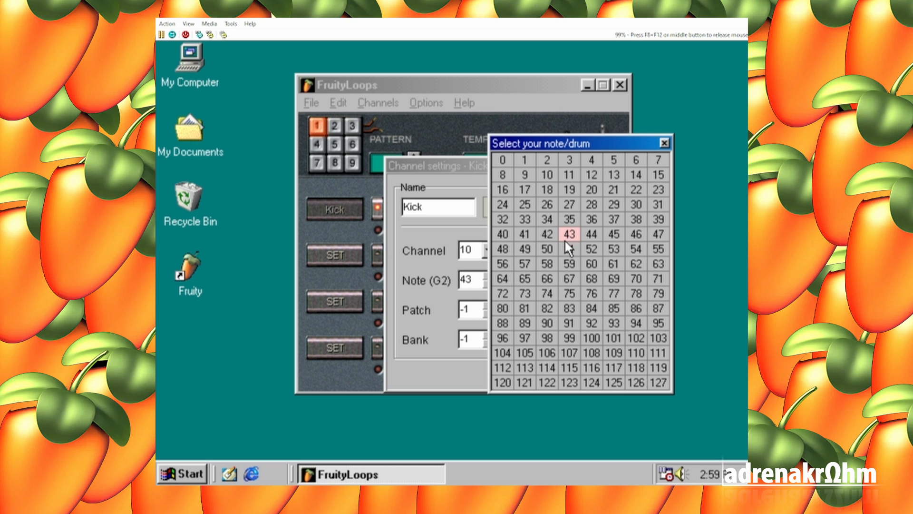
key("Return")
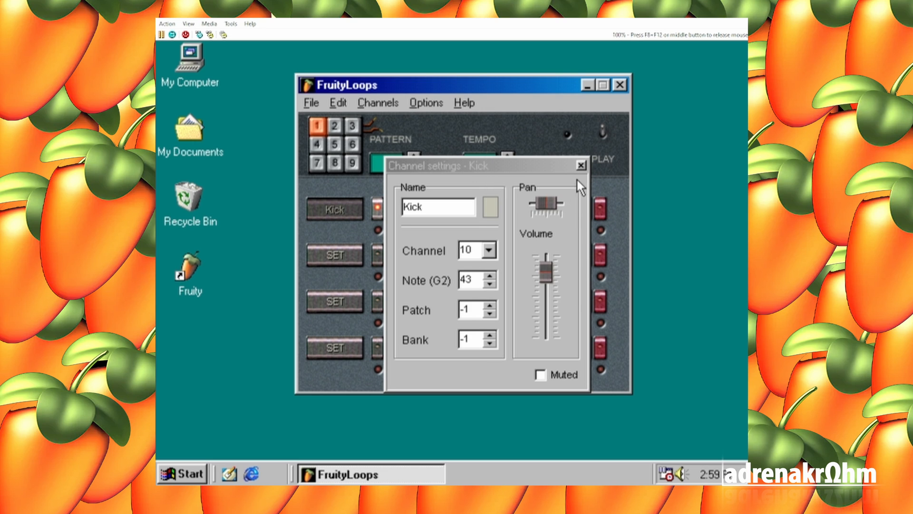
left_click(581, 165)
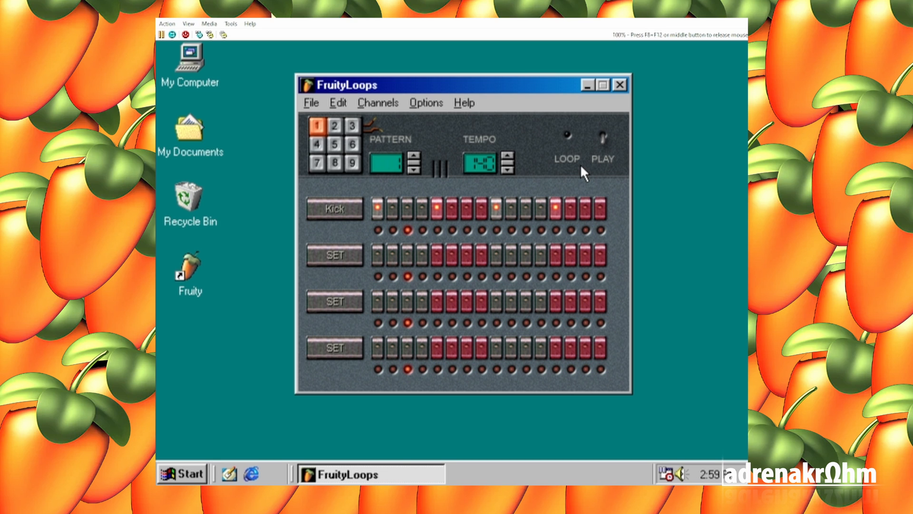
Play the pattern to hear the chosen kick sound, and stop playback.
key("space")
key("space")
key("space")
Name the second channel Snare in its channel settings and move the note/drum grid fully into view.
left_click(332, 253)
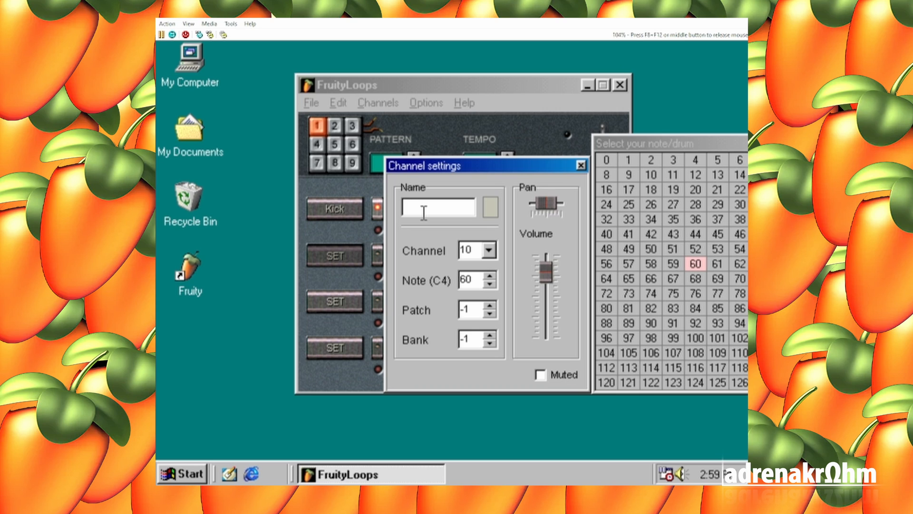
type("Snare")
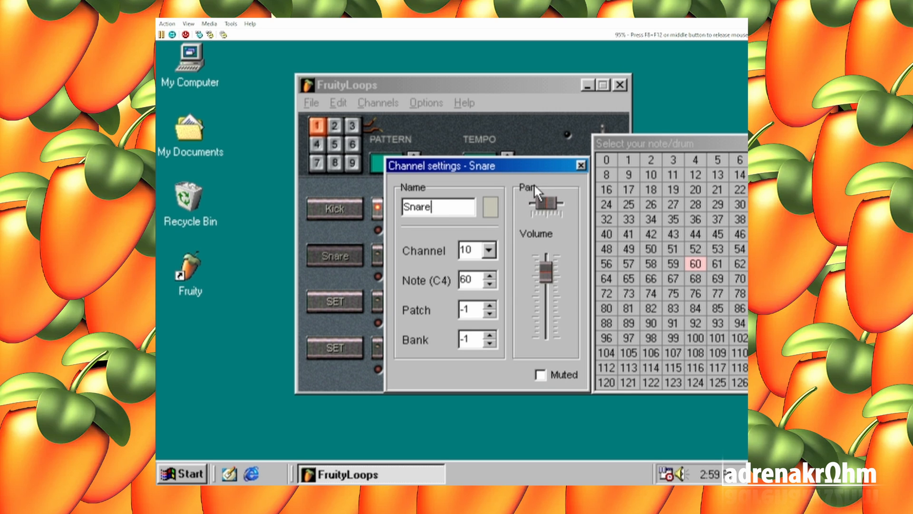
left_click_drag(720, 151, 621, 145)
Audition notes between 44 and 65 in the note/drum grid to find a sound for the Snare channel.
left_click(590, 232)
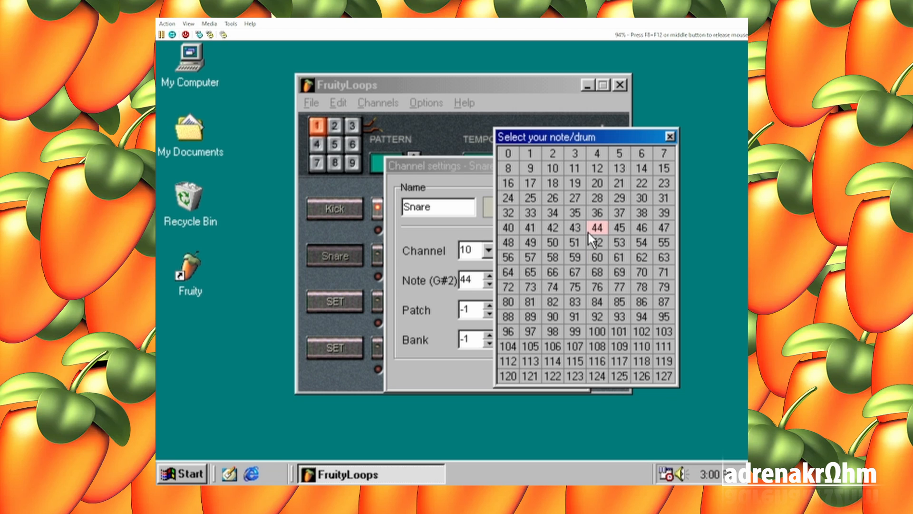
key("Up")
key("Down")
key("Down")
key("Up")
key("Down")
key("Left")
key("Left")
key("Left")
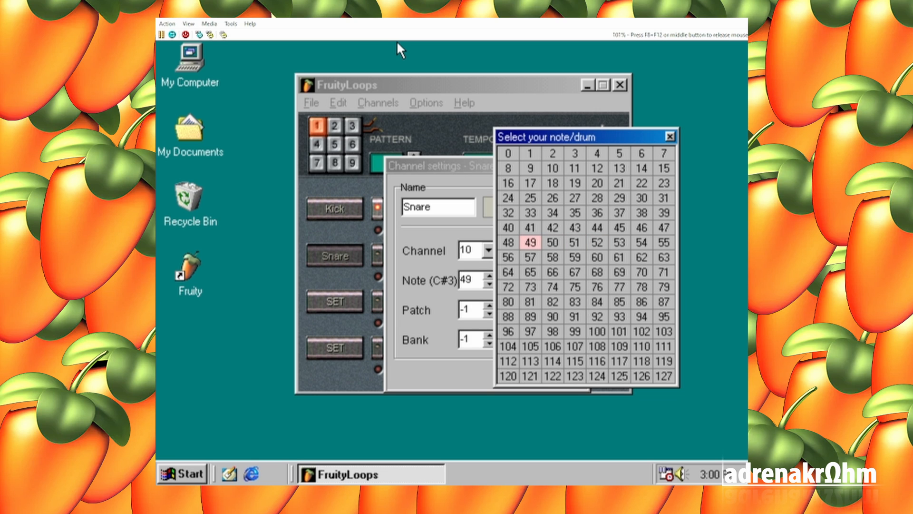
key("Left")
key("Right")
key("Right")
key("Right")
key("Right")
key("Down")
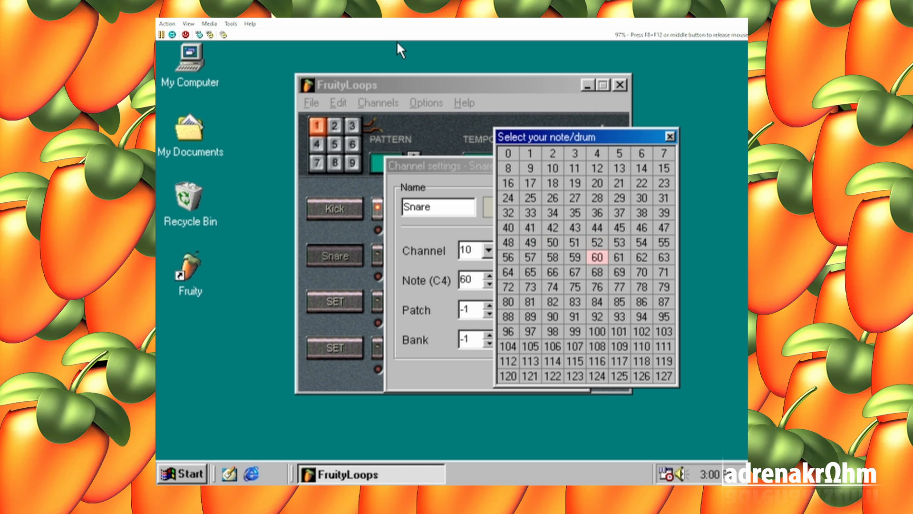
key("Down")
key("Left")
key("Left")
key("Left")
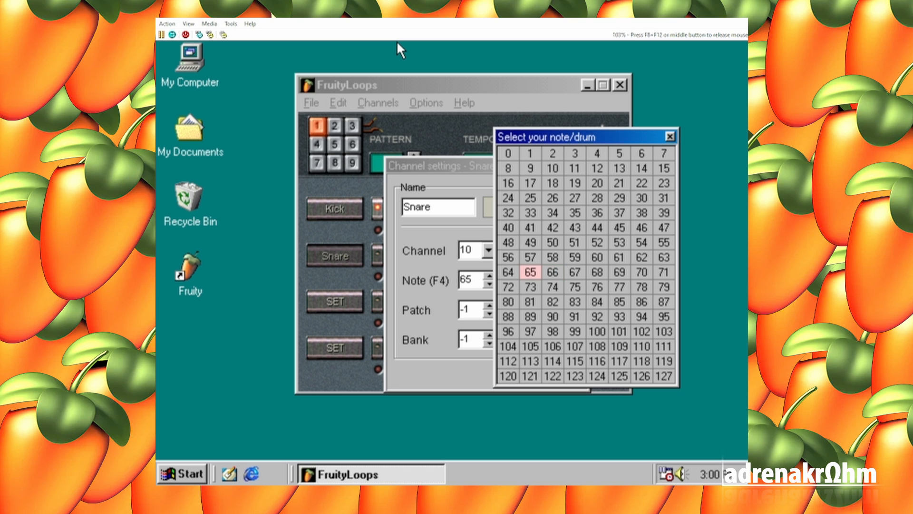
Set the Snare channel's note to 57.
key("Up")
key("Up")
key("Down")
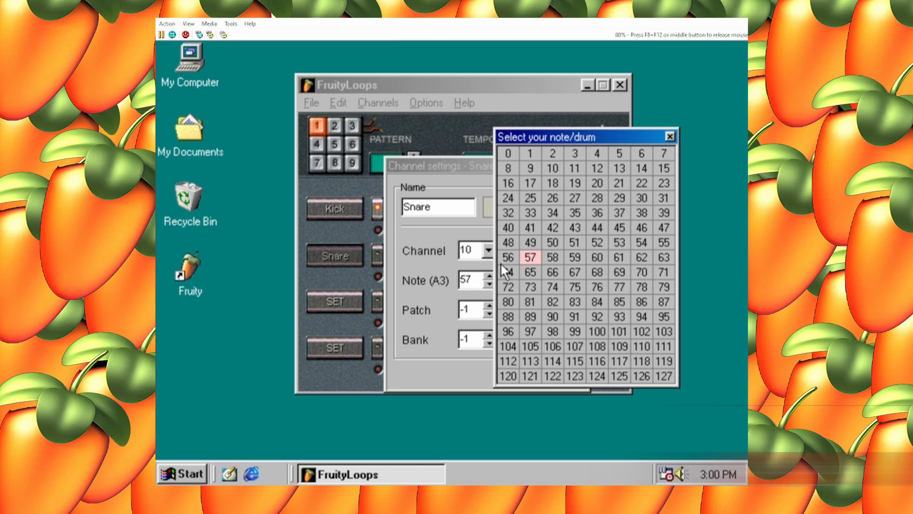
left_click(530, 257)
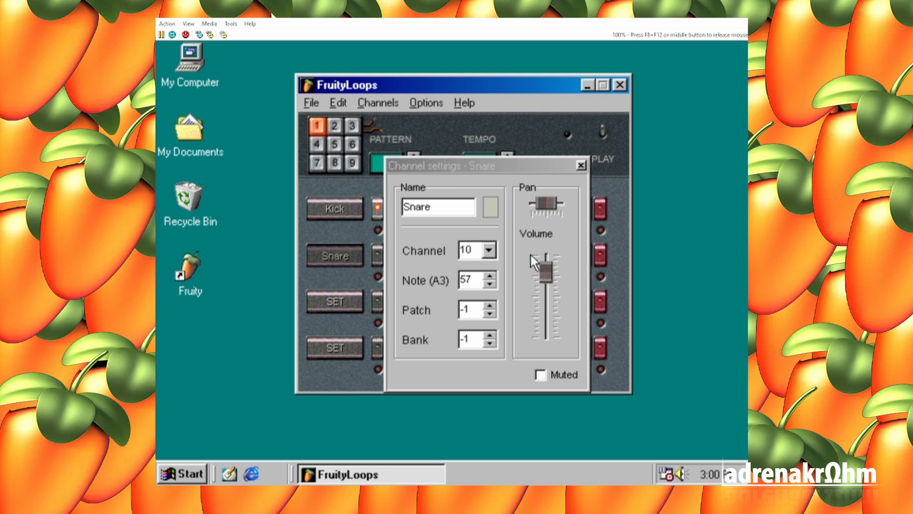
Play the pattern, add Snare hits on steps 5 and 13 while it runs, and stop playback.
left_click(581, 165)
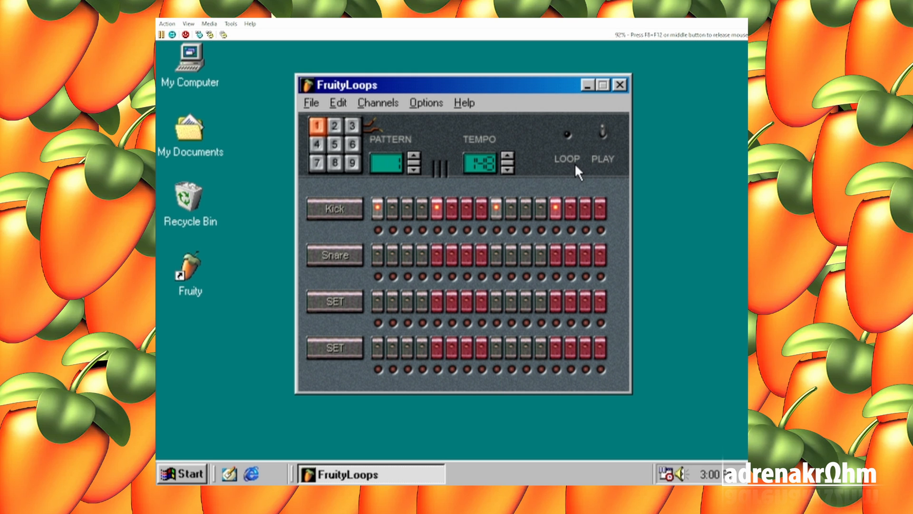
key("space")
left_click(441, 252)
left_click(555, 255)
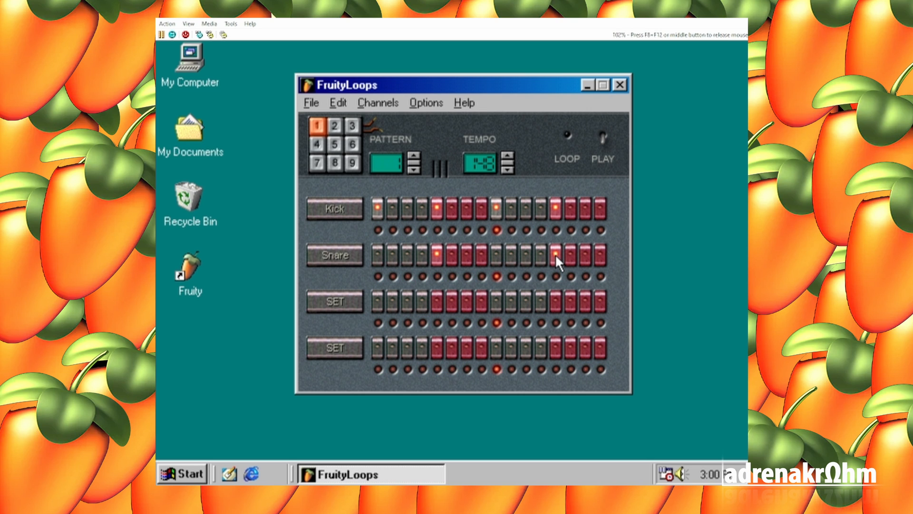
key("space")
Lower the Snare channel's volume to 89 and listen to the pattern again.
left_click(322, 260)
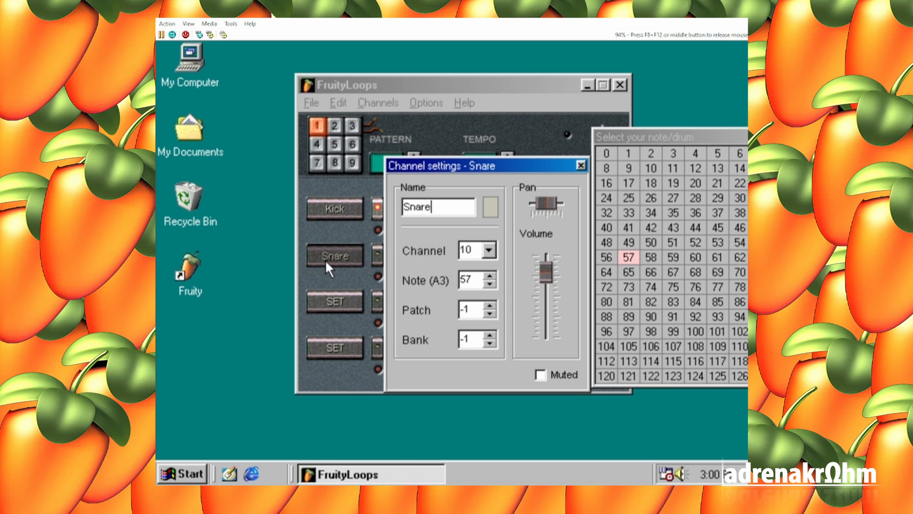
left_click_drag(546, 275, 546, 282)
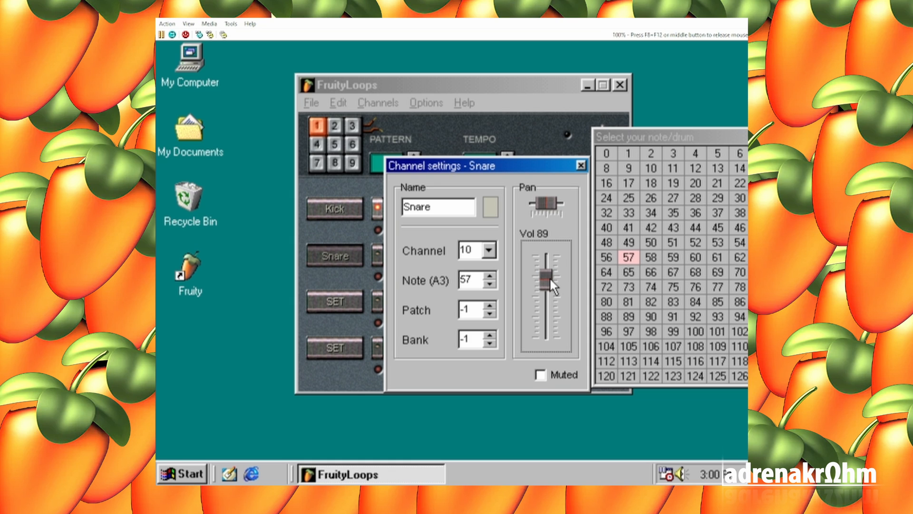
left_click(629, 160)
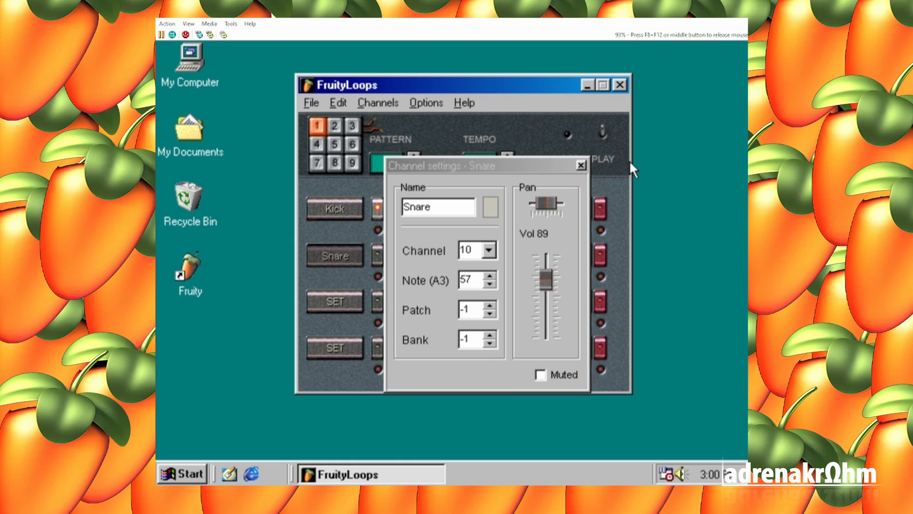
left_click(581, 164)
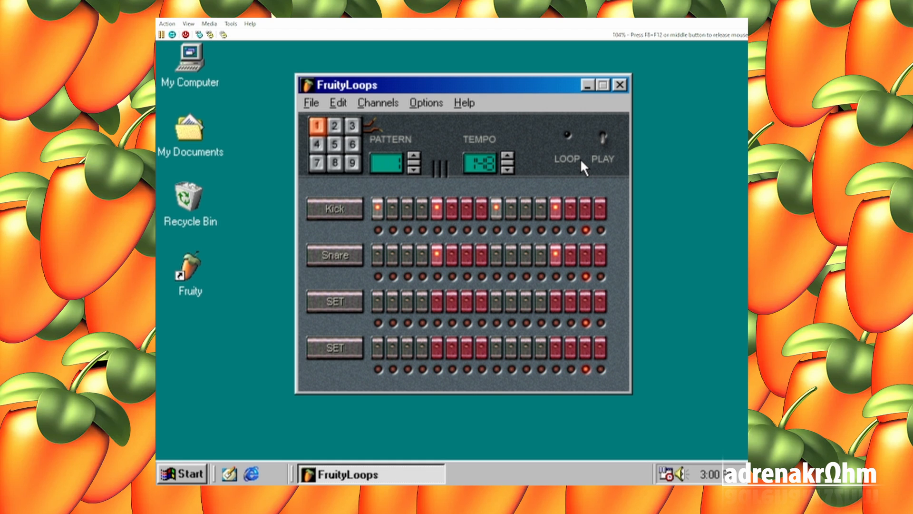
key("space")
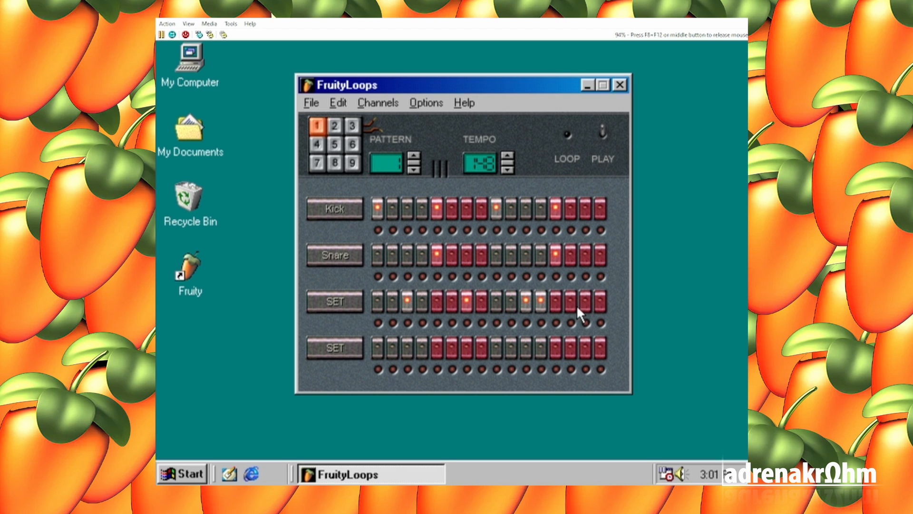
Remove the third channel's hit on step 12 and name that channel Open HH.
left_click(539, 301)
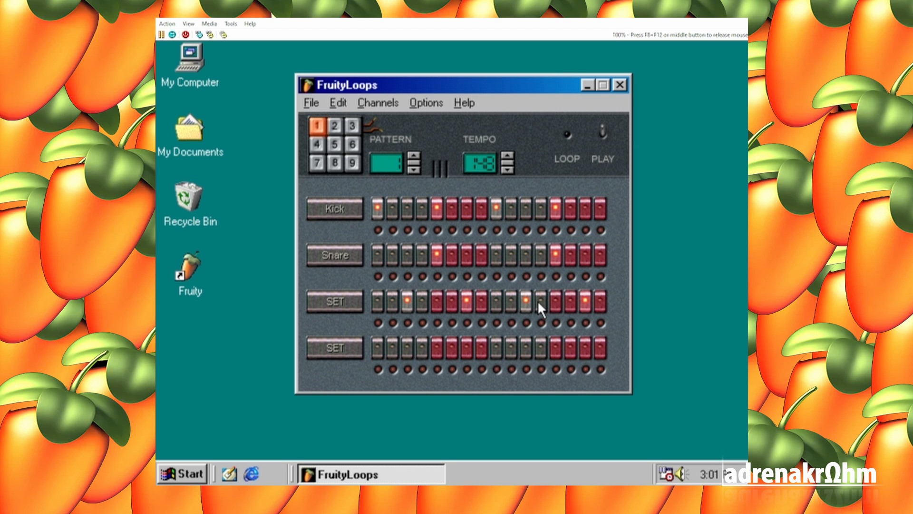
left_click(335, 302)
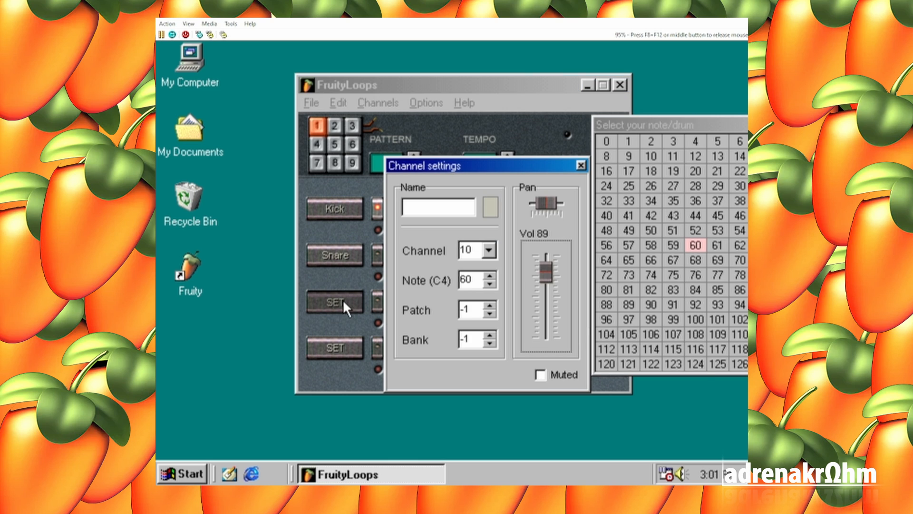
left_click(439, 208)
type("Open HH")
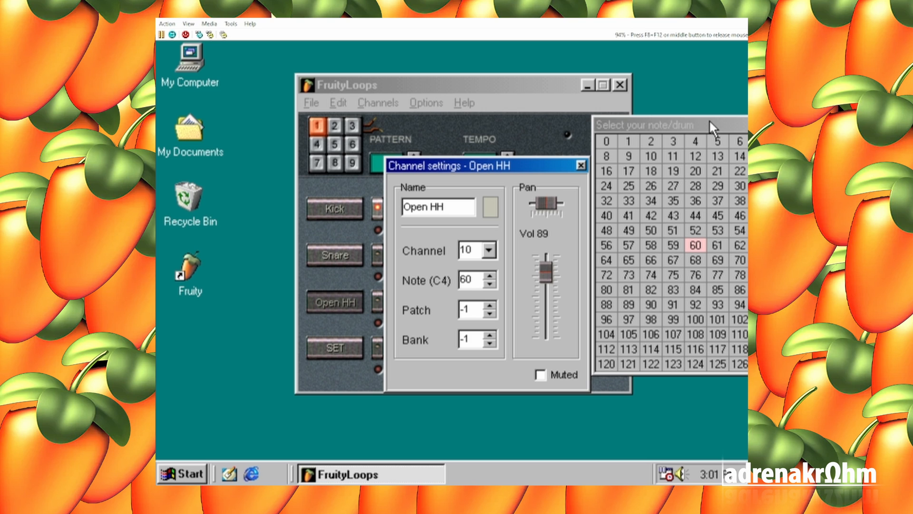
Bring the note/drum grid fully into view and audition notes between 46 and 67 for the Open HH channel.
left_click_drag(703, 124, 582, 99)
left_click(547, 234)
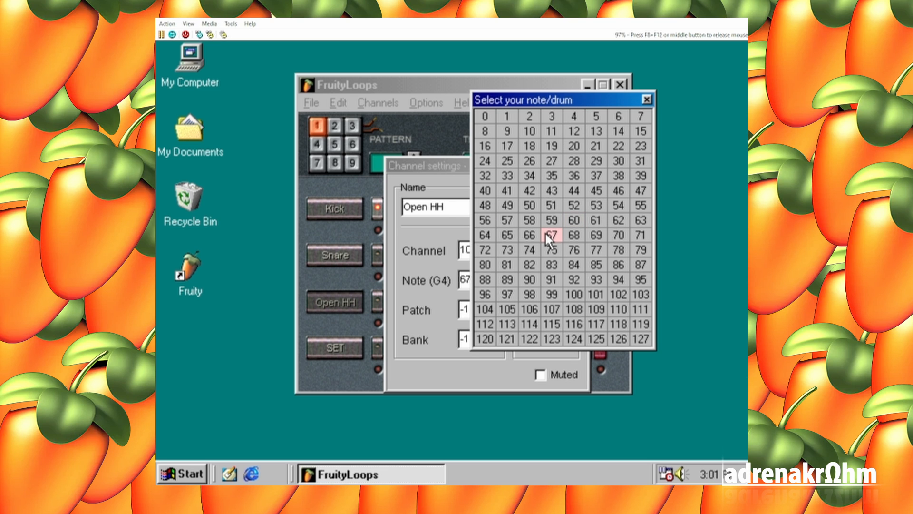
key("Up")
key("Up")
key("Down")
key("Left")
key("Up")
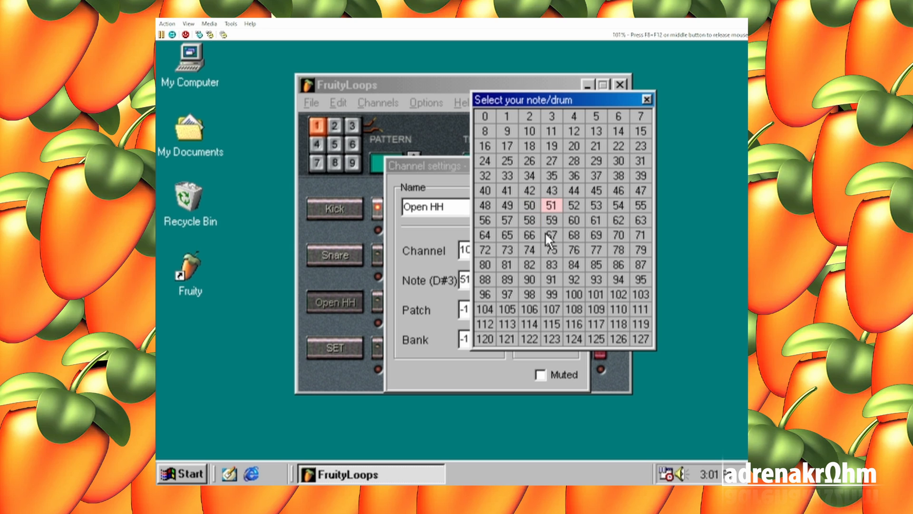
key("Right")
key("Right")
key("Right")
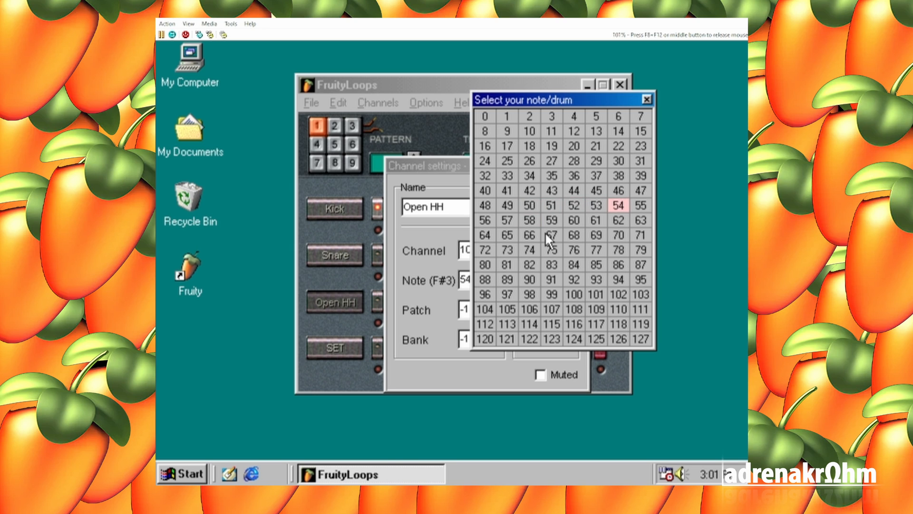
key("Right")
key("Left")
key("Up")
key("Down")
key("Up")
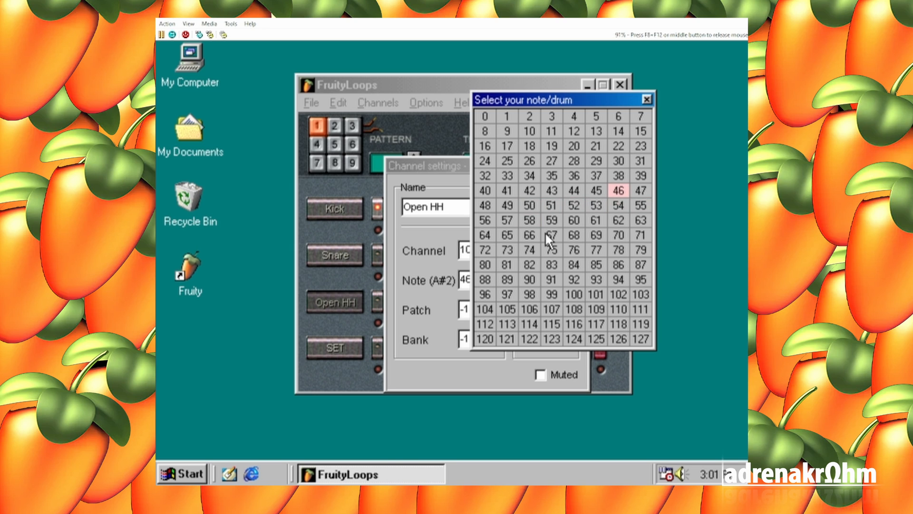
Set the Open HH channel's note to 54 and play the pattern to hear it.
key("Down")
left_click(612, 207)
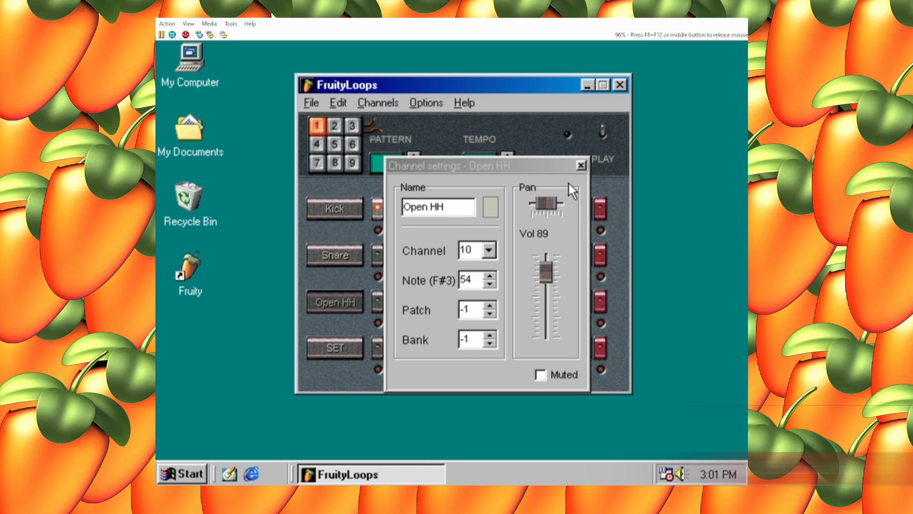
left_click(581, 165)
key("space")
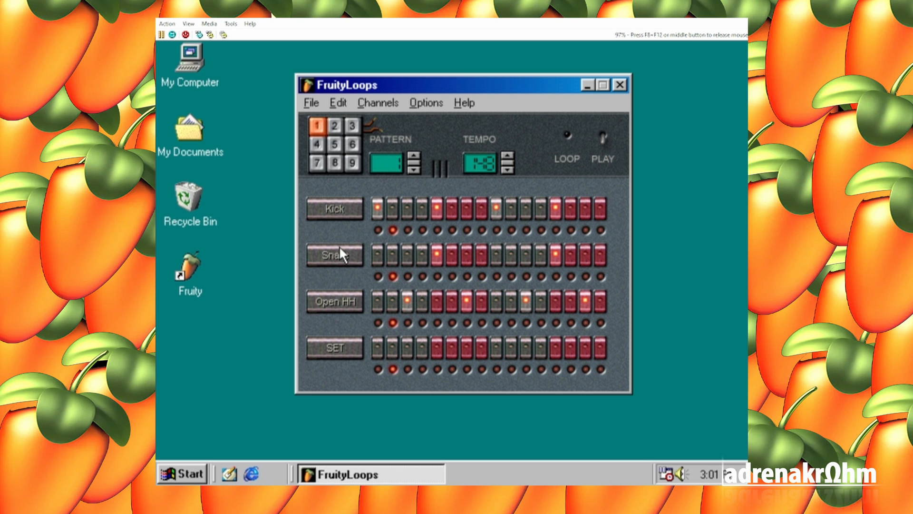
key("space")
Name the fourth channel Closed HH and close its channel settings.
left_click(348, 341)
type("Cl")
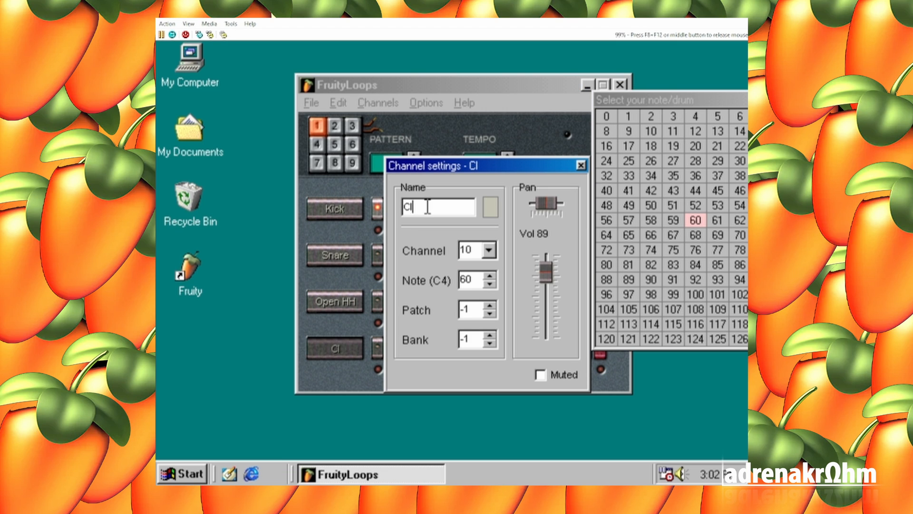
type("osed HH")
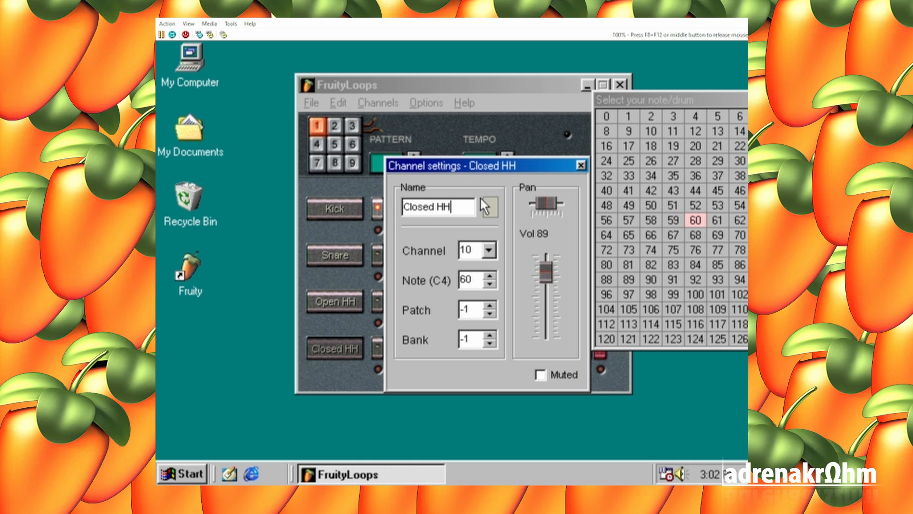
left_click_drag(659, 98, 565, 87)
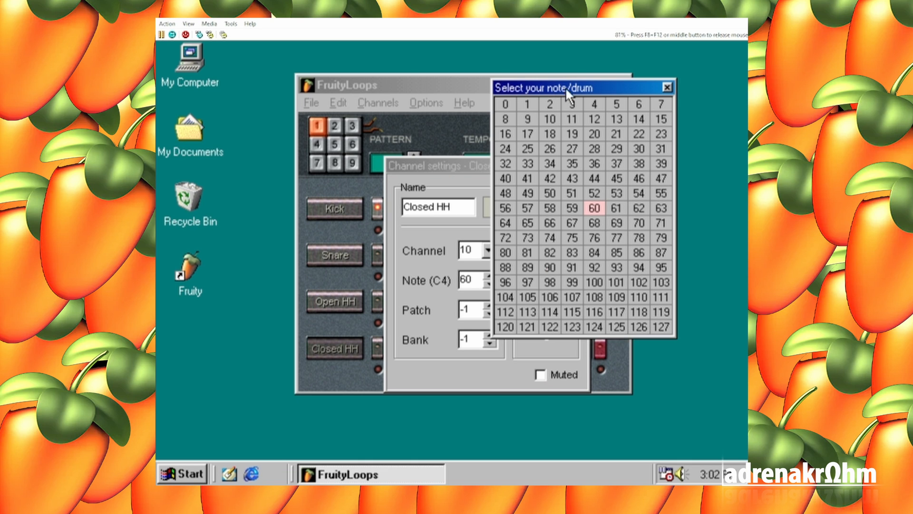
left_click(667, 88)
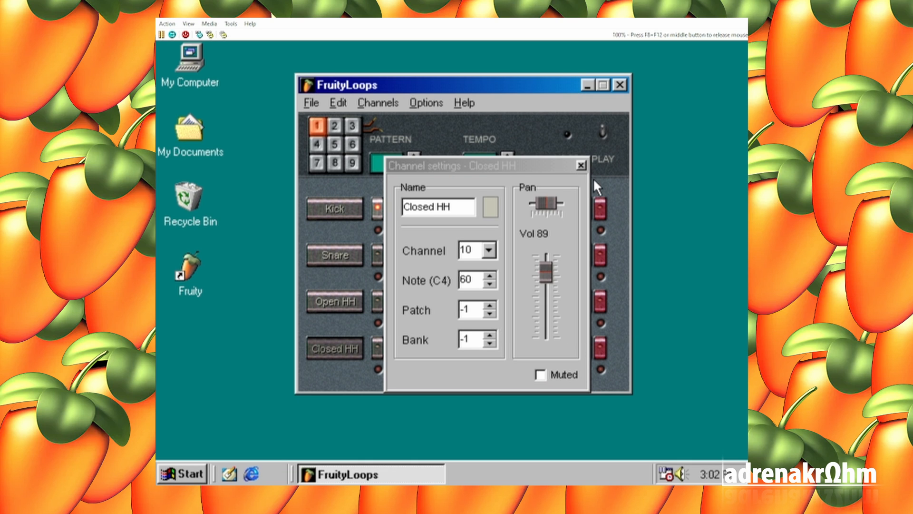
left_click(584, 165)
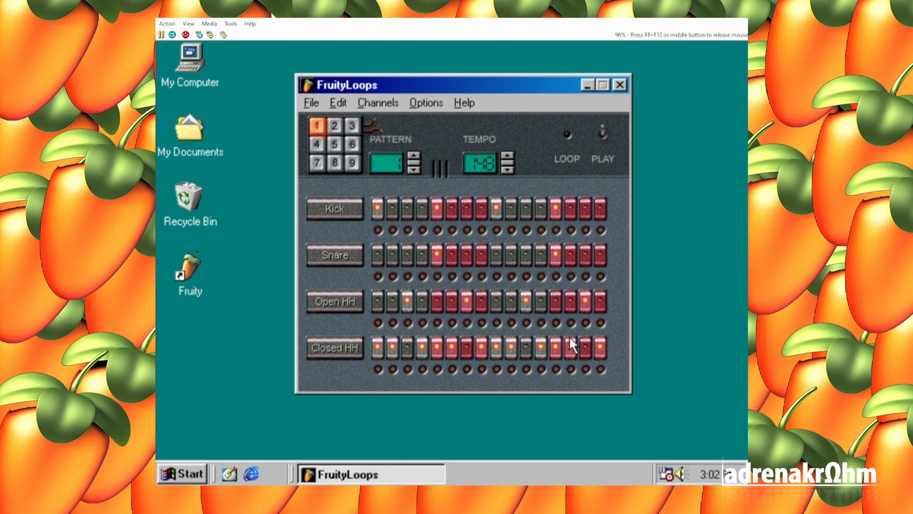
Reopen the Closed HH channel's settings and audition notes between 34 and 76 to find a closed hi-hat sound.
left_click(340, 344)
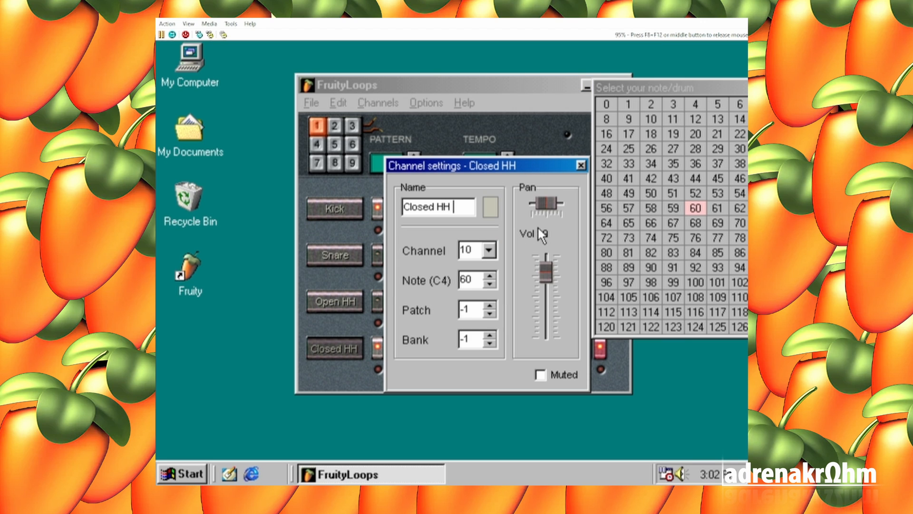
left_click_drag(661, 84, 571, 76)
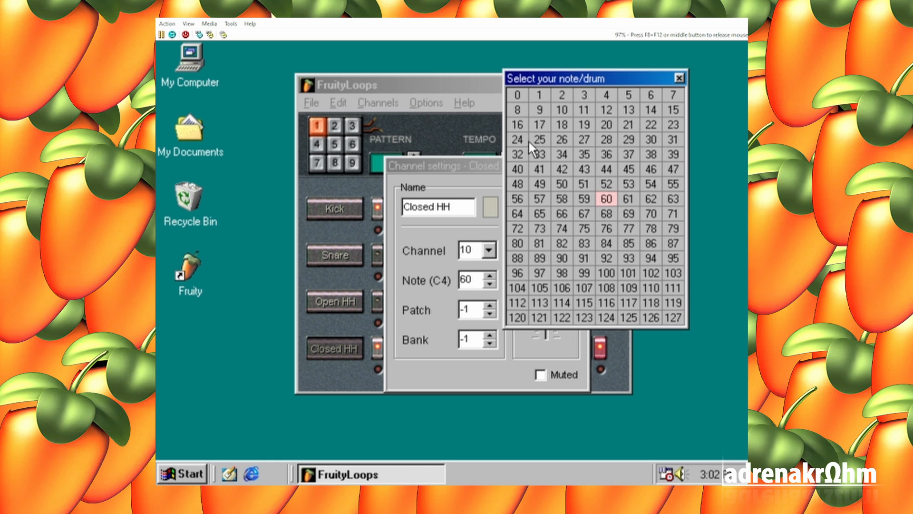
left_click(570, 187)
key("Up")
key("Up")
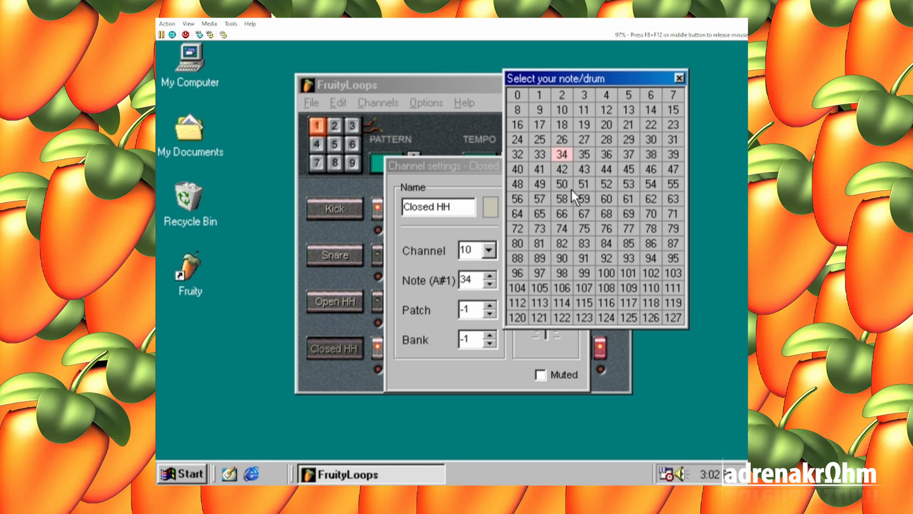
key("Down")
key("Right")
key("Up")
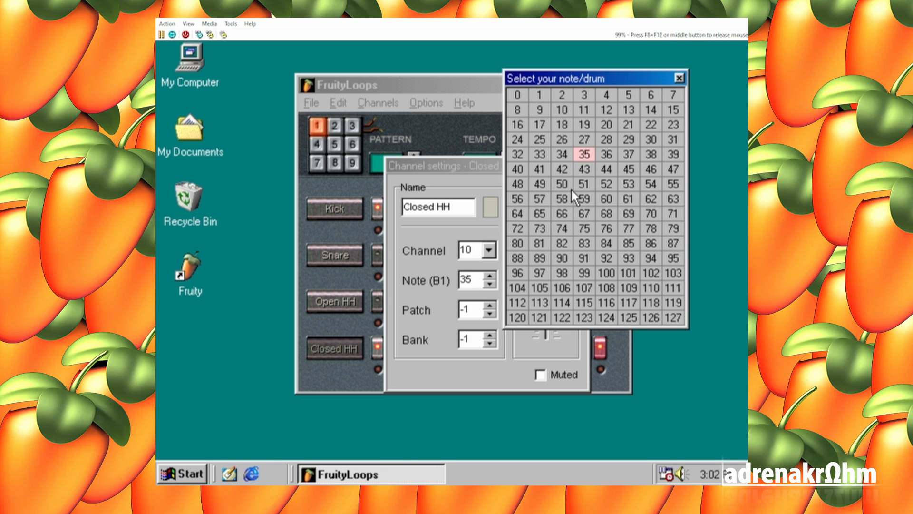
key("Up")
key("Down")
key("Down")
key("Down")
key("Down")
key("Down")
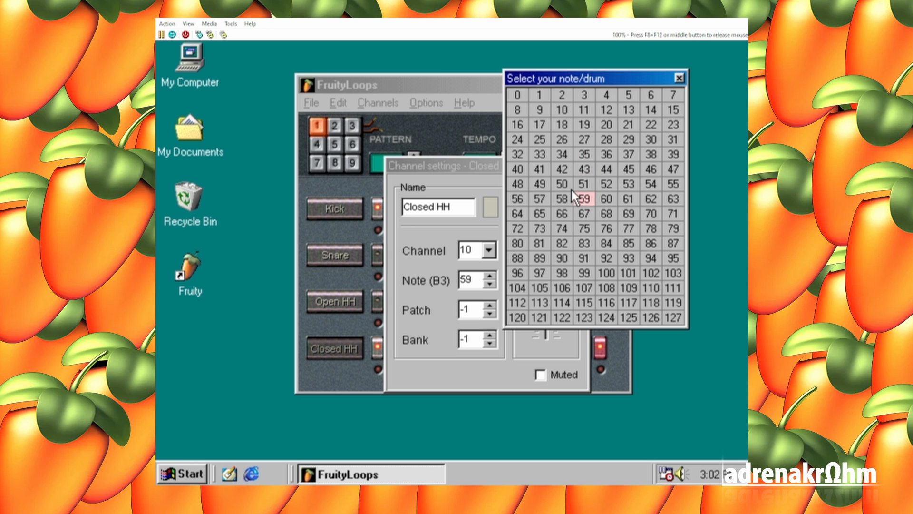
key("Right")
key("Down")
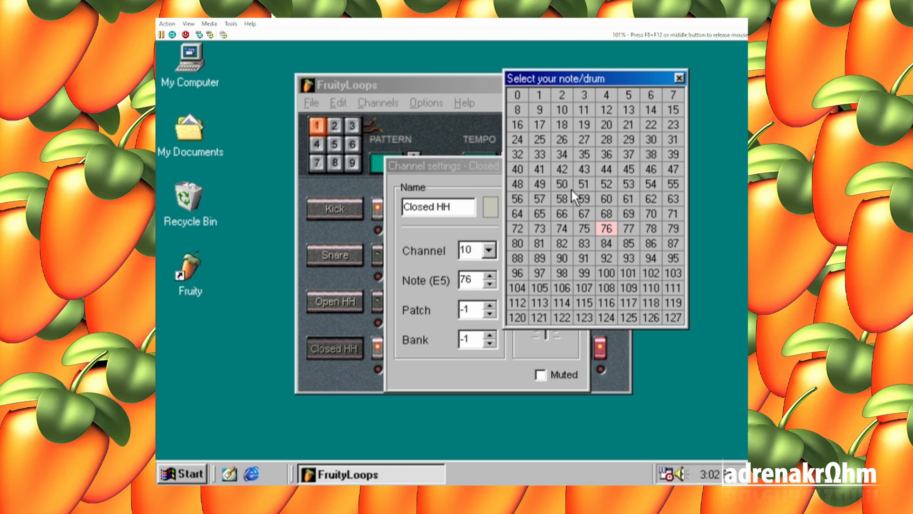
key("Left")
key("Left")
key("Up")
key("Right")
key("Right")
key("Right")
key("Right")
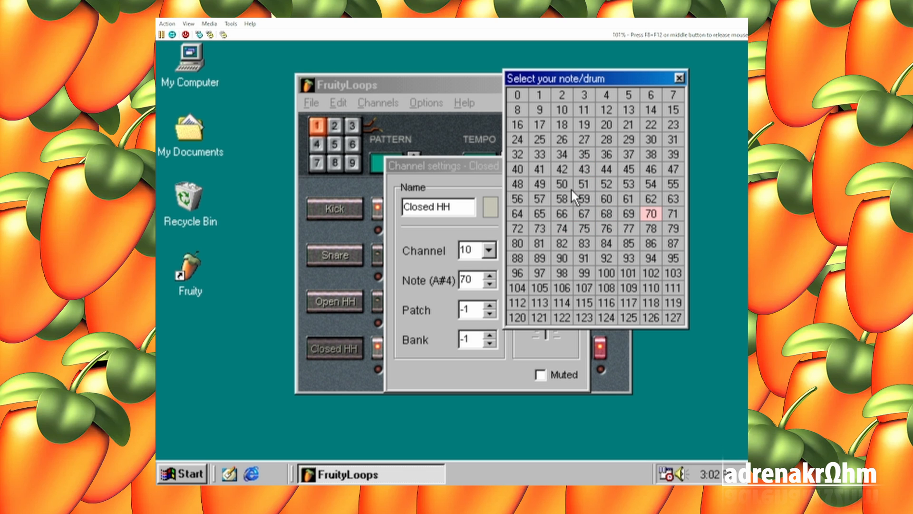
key("Down")
Set the Closed HH channel's note to 70, lower its volume to 89, and listen to the pattern.
key("Up")
left_click(681, 79)
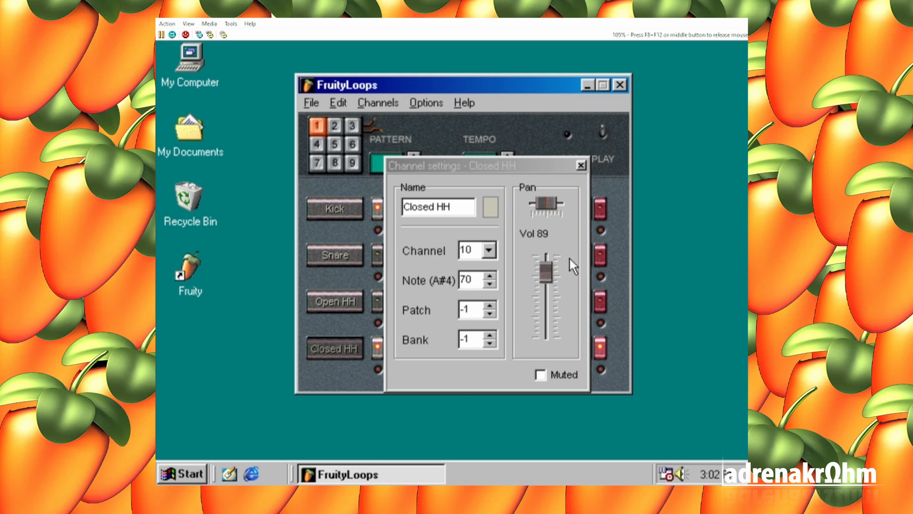
left_click(546, 274)
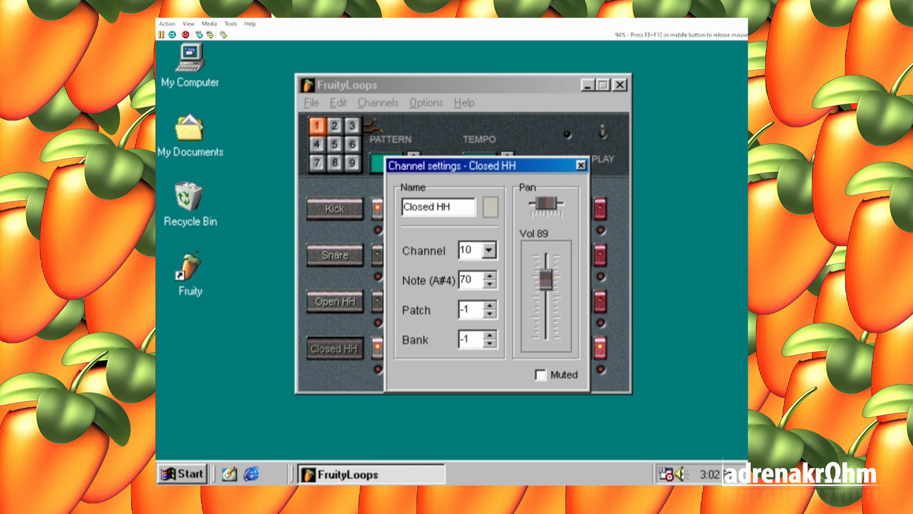
left_click(581, 165)
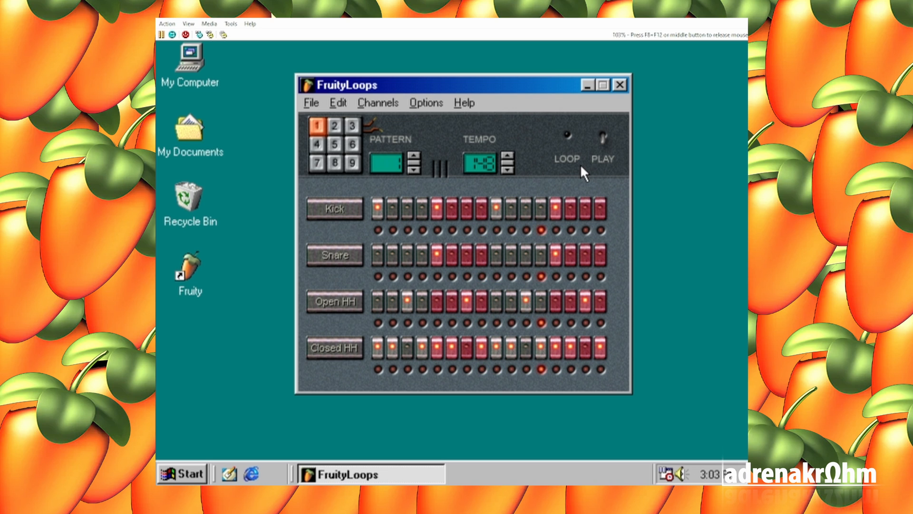
key("space")
Insert a new channel above Closed HH, name it Percussion, and close its channel settings.
right_click(330, 349)
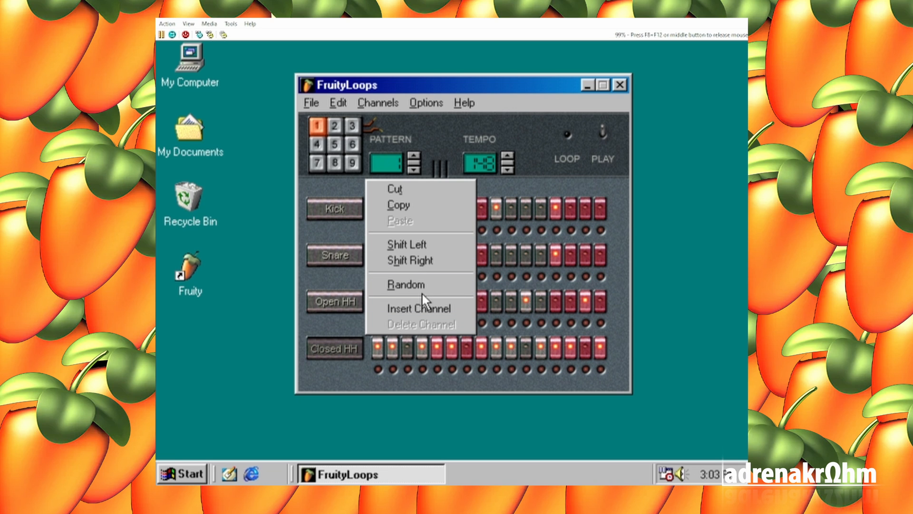
left_click(421, 309)
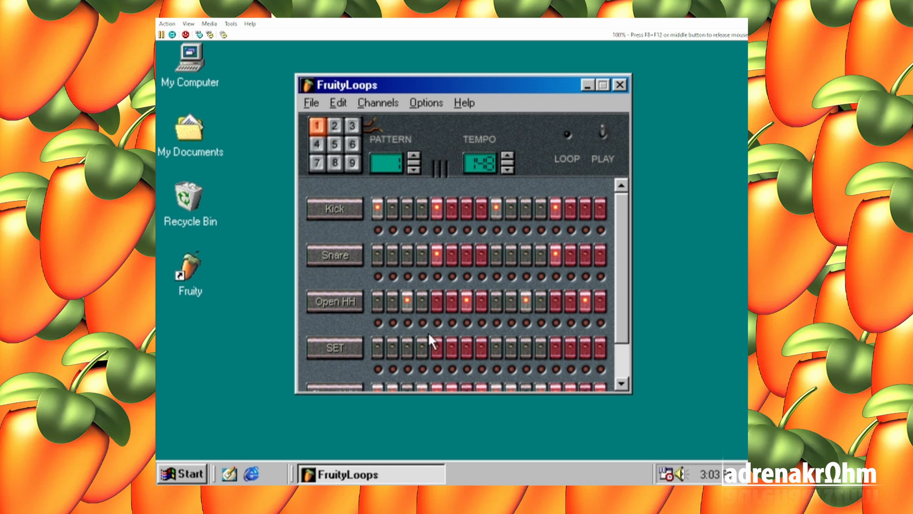
left_click_drag(617, 293, 610, 359)
left_click(344, 304)
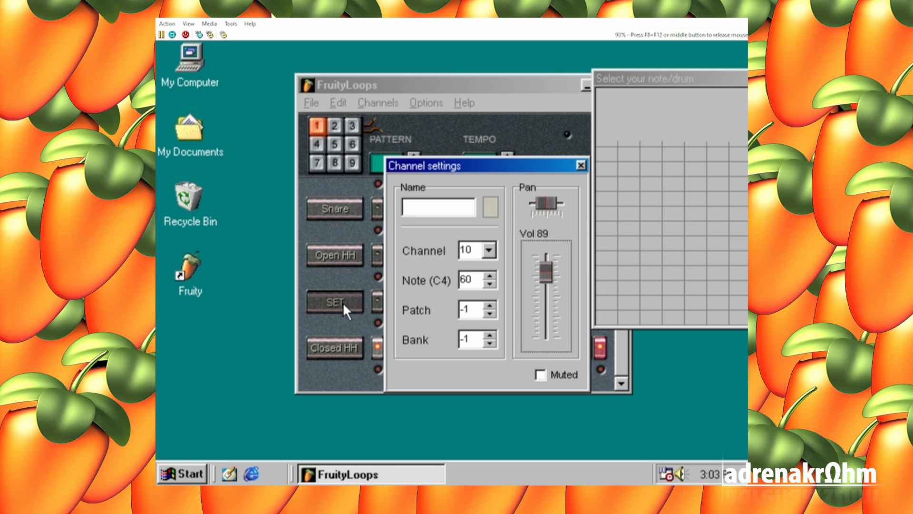
left_click(428, 209)
type("Per")
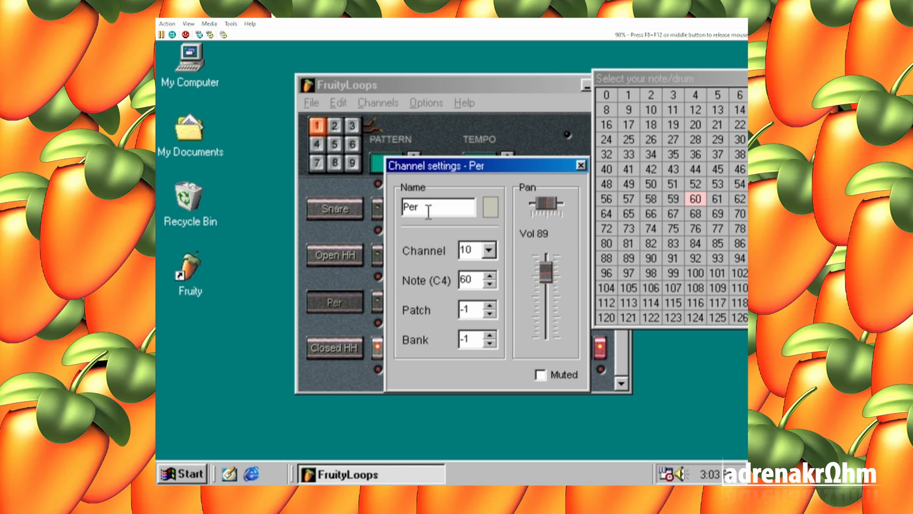
type("cussion")
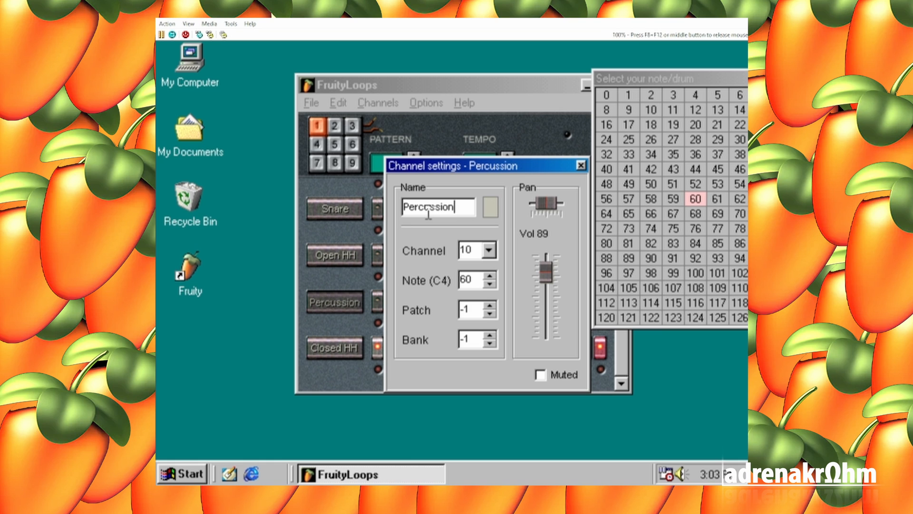
left_click(581, 165)
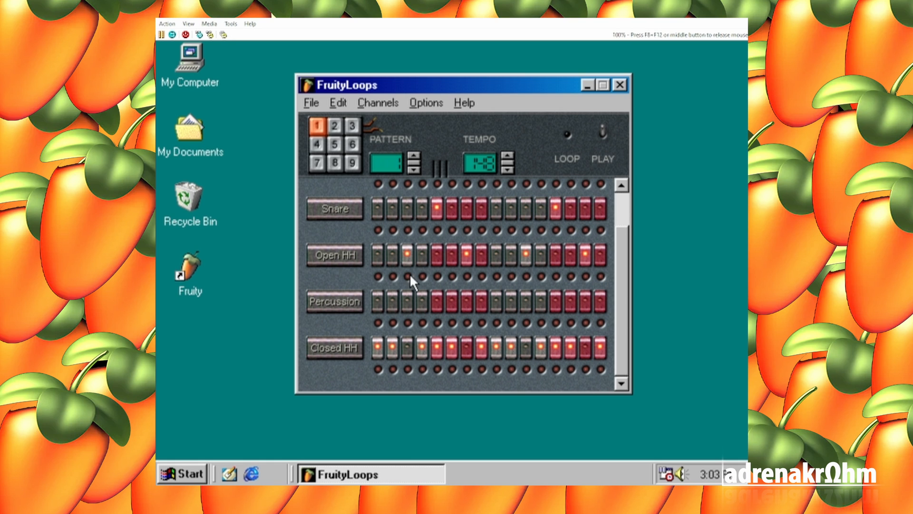
Reopen the Percussion channel's settings and audition notes between 38 and 76 to find a percussion sound.
left_click(346, 302)
left_click_drag(623, 81, 495, 94)
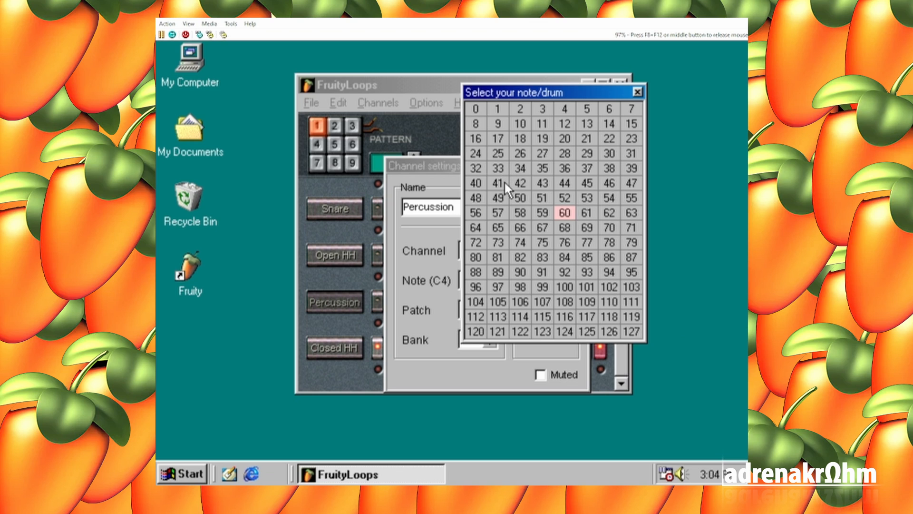
left_click(509, 210)
key("Up")
key("Left")
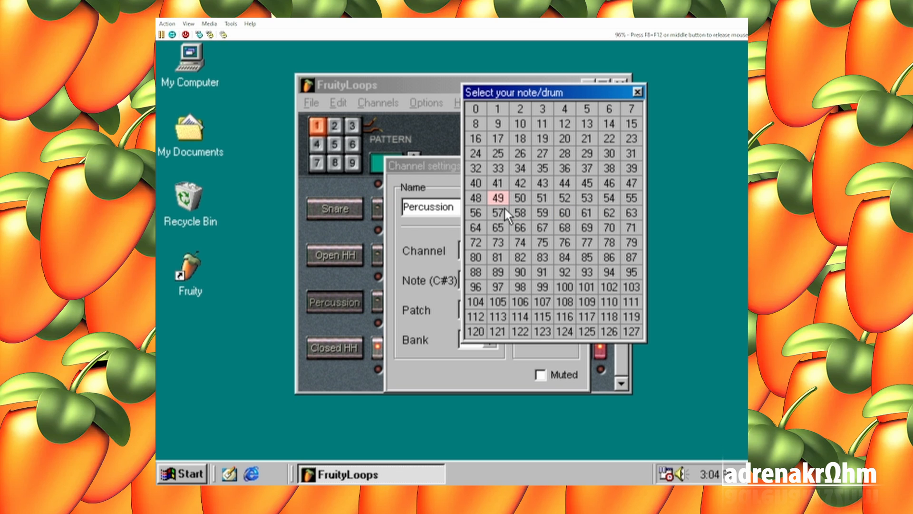
key("Down")
key("Down")
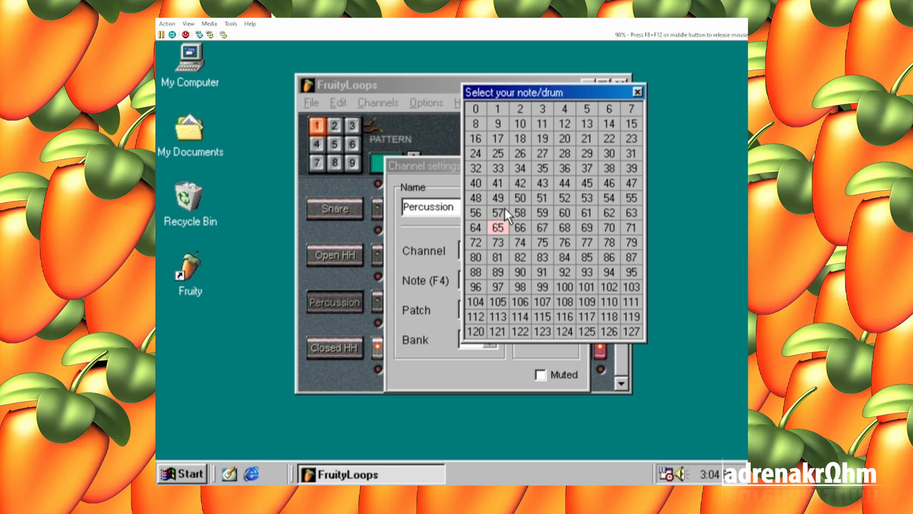
key("Up")
key("Down")
key("Right")
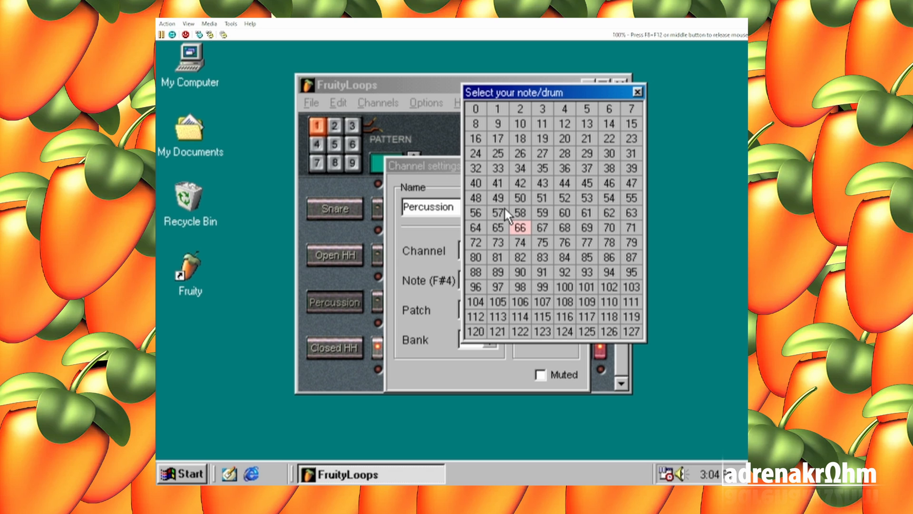
key("Right")
key("Down")
key("Right")
key("Up")
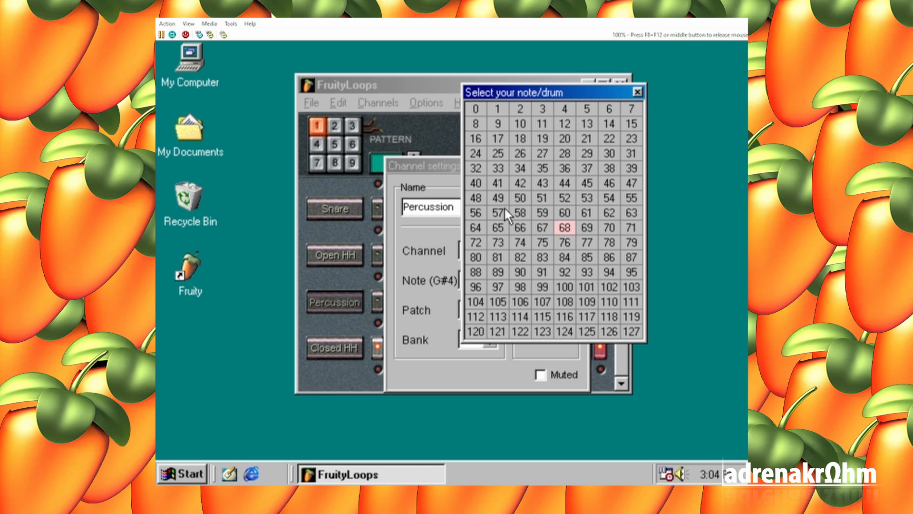
key("Down")
key("Down")
key("Up")
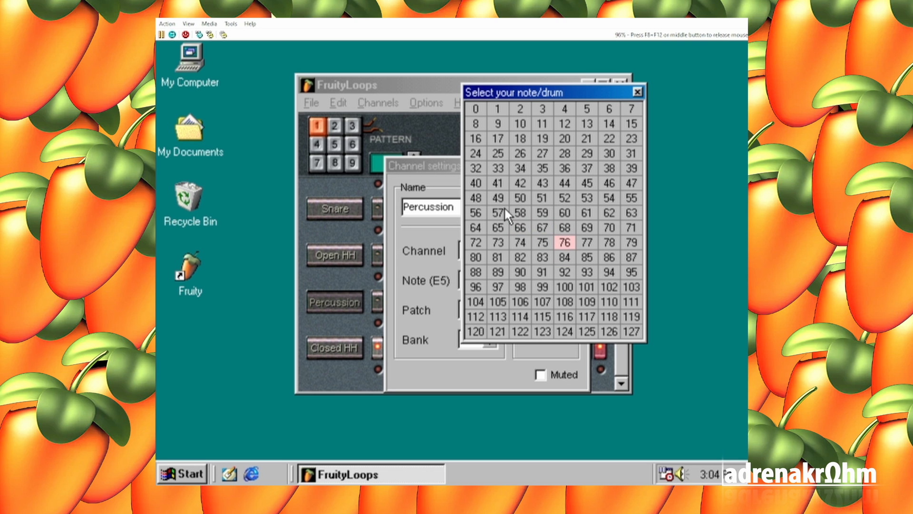
key("Right")
key("Up")
key("Up")
key("Up")
key("Up")
key("Up")
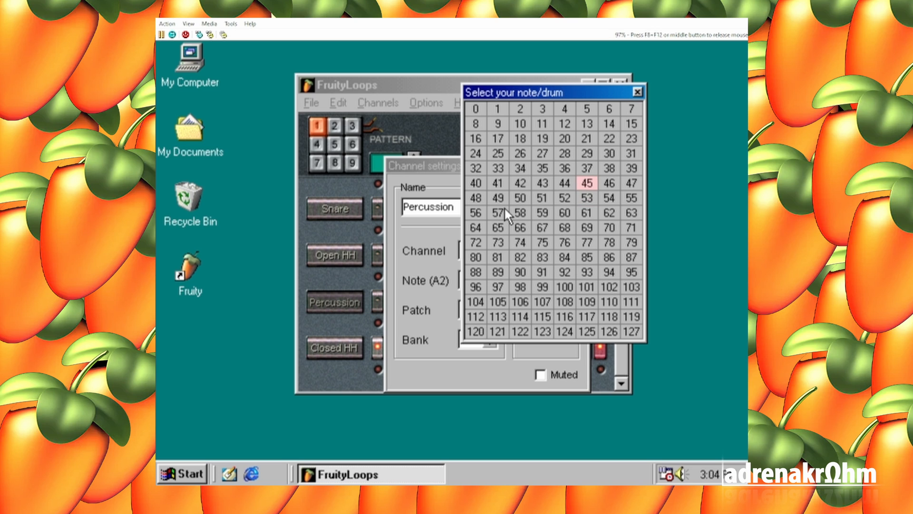
key("Right")
key("Right")
key("Left")
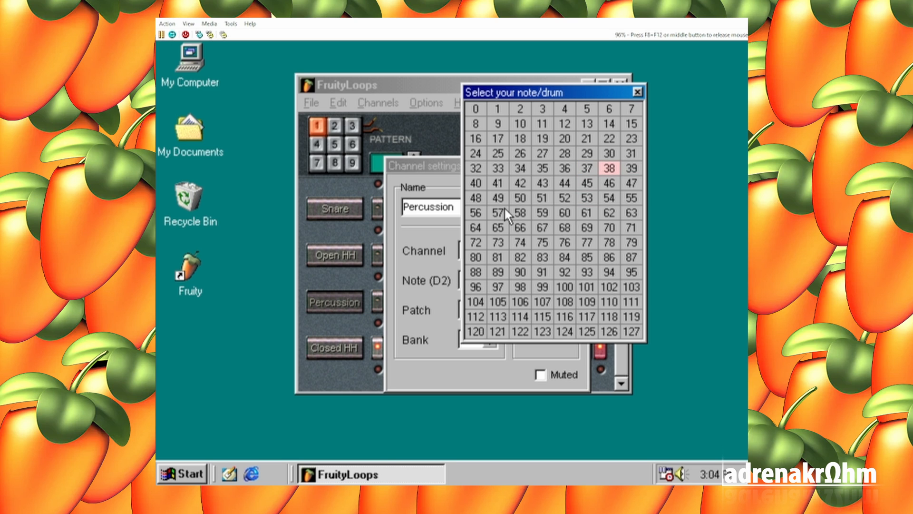
key("Right")
key("Left")
key("Right")
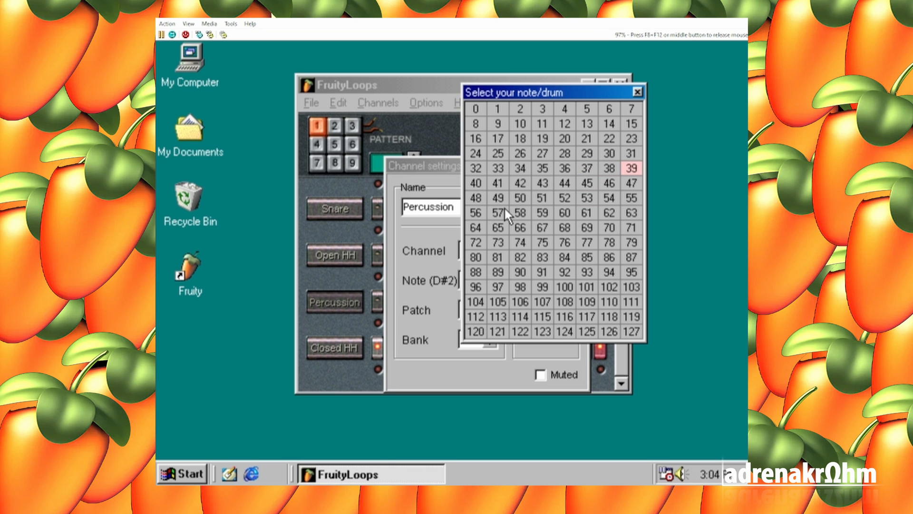
Set the Percussion channel's note to 39, lower its volume to 78, and close its settings.
left_click(635, 174)
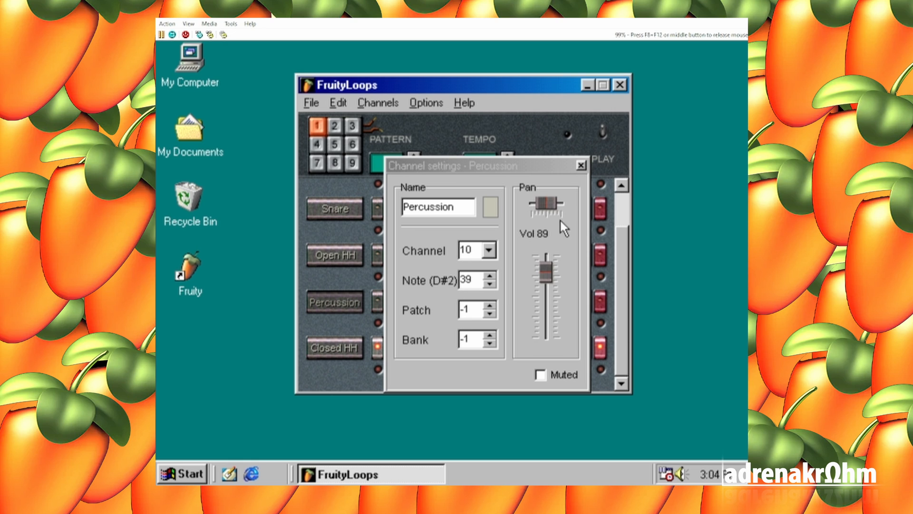
left_click_drag(549, 270, 549, 284)
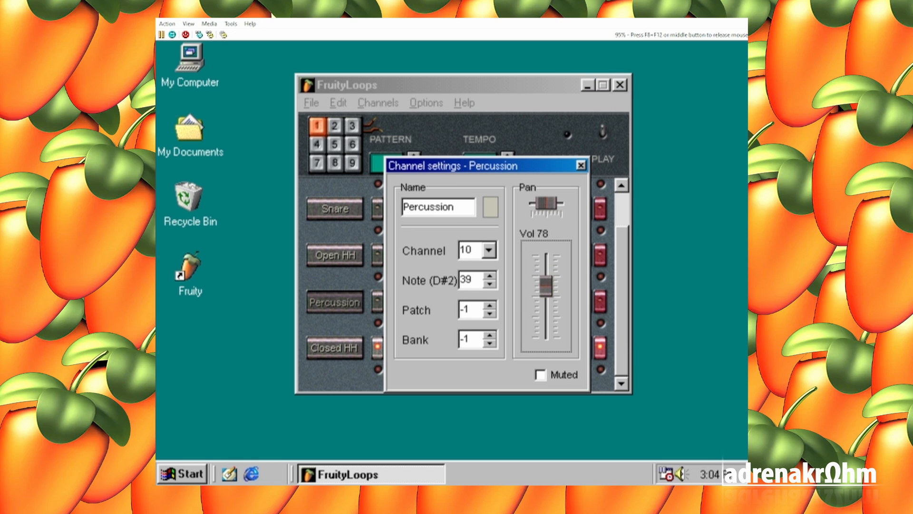
left_click(580, 165)
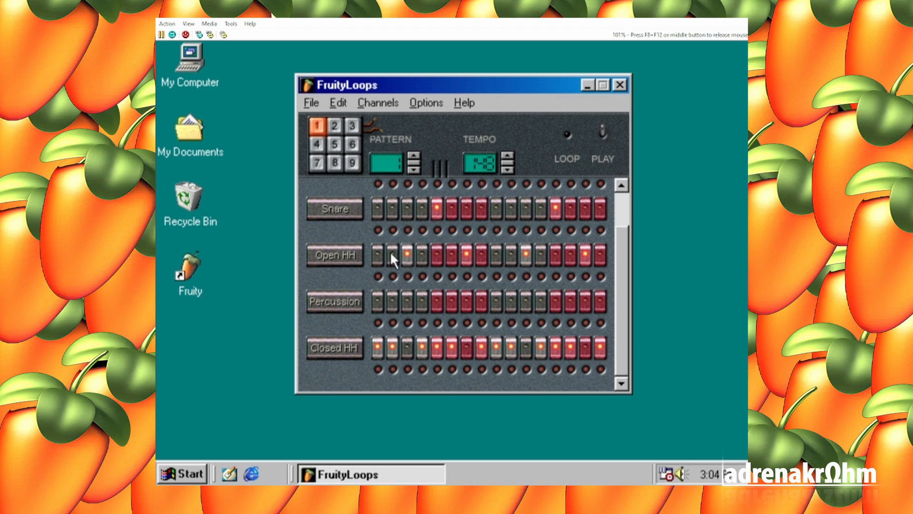
Randomize the Percussion channel's steps in pattern 1 three times while listening to the pattern, and stop playback.
right_click(342, 301)
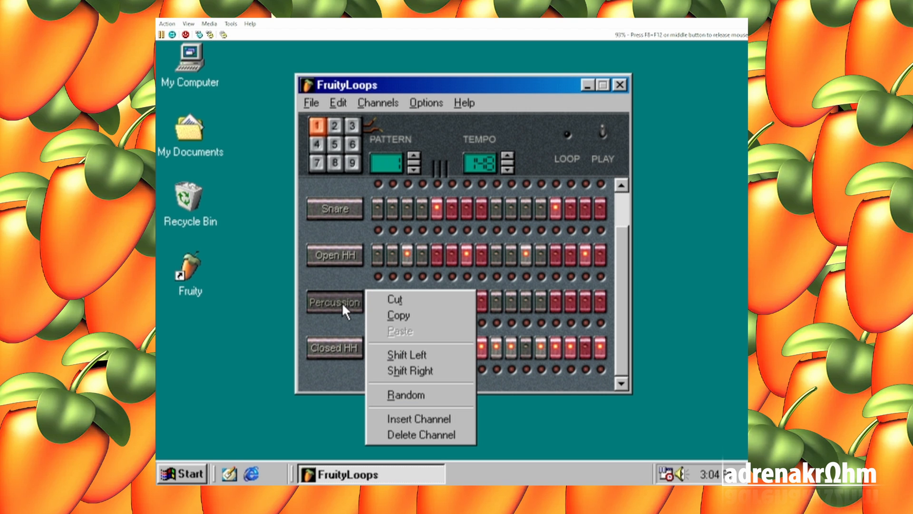
left_click(401, 395)
key("space")
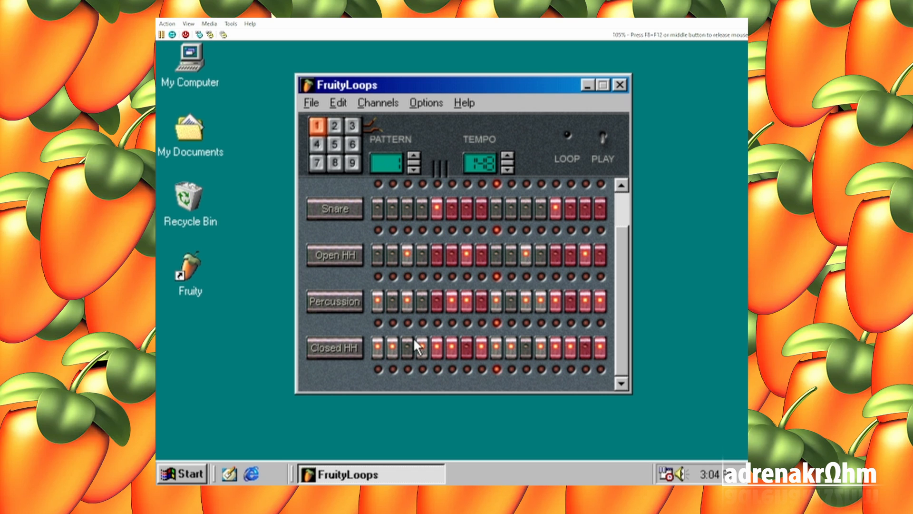
right_click(340, 307)
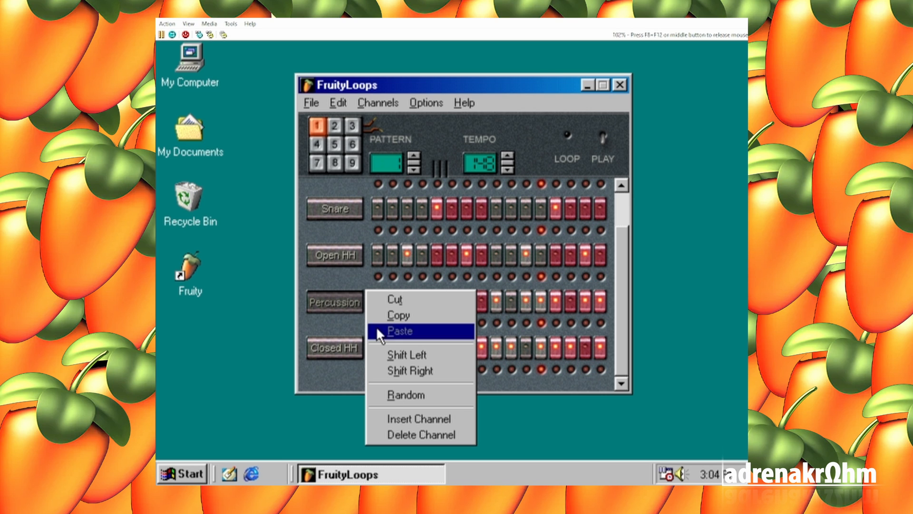
left_click(400, 395)
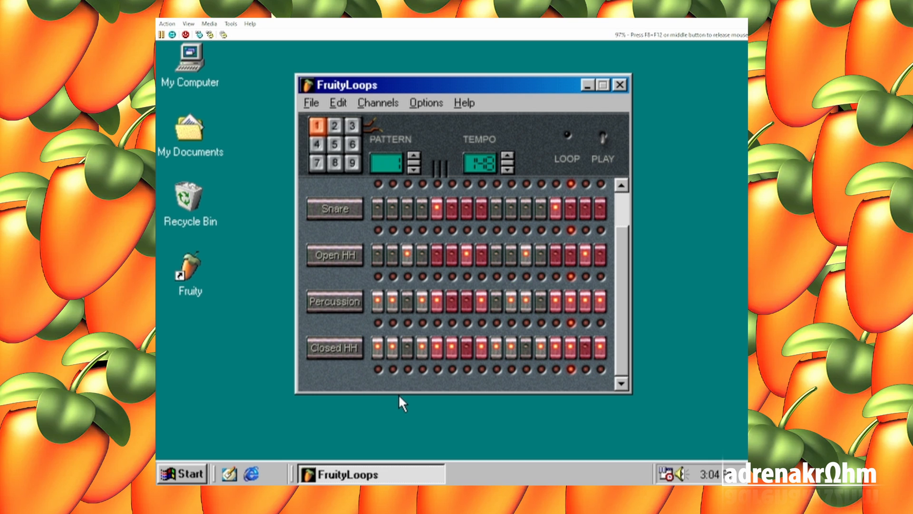
right_click(347, 302)
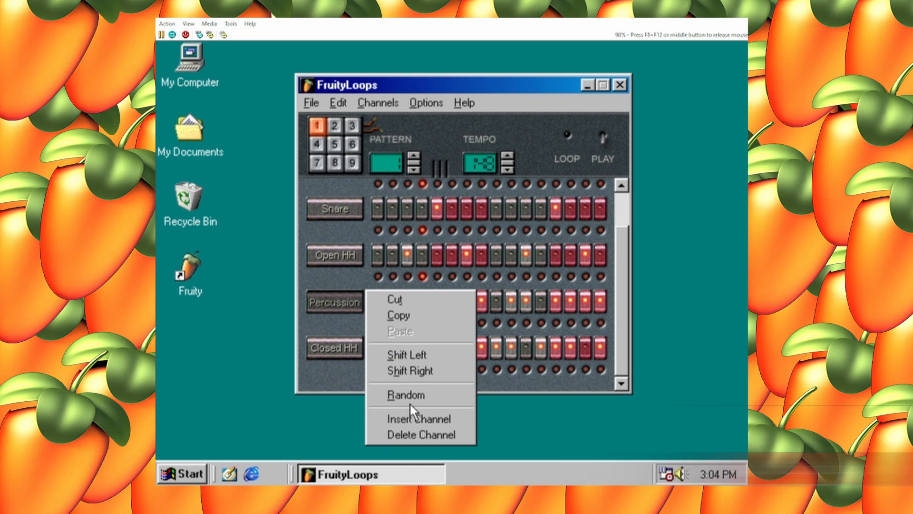
left_click(407, 394)
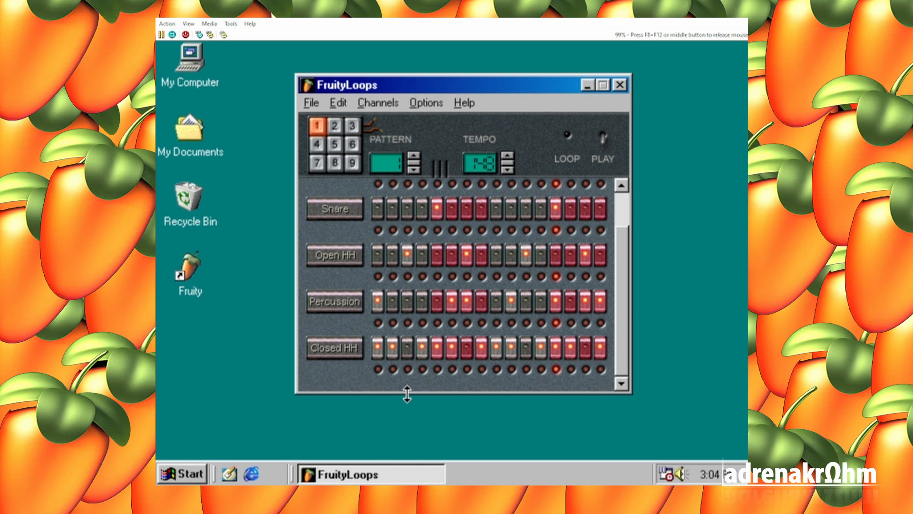
key("space")
Copy all of pattern 1 and paste it into pattern 2.
left_click(338, 102)
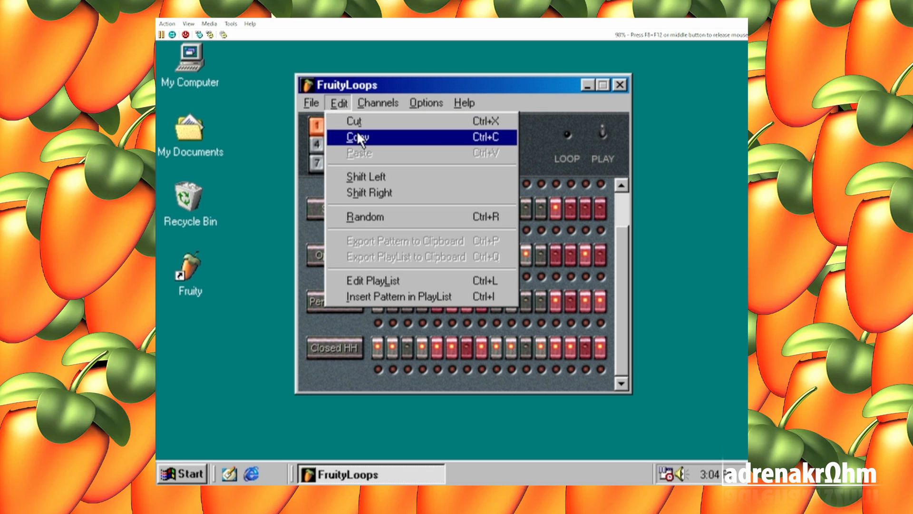
left_click(358, 137)
left_click(334, 126)
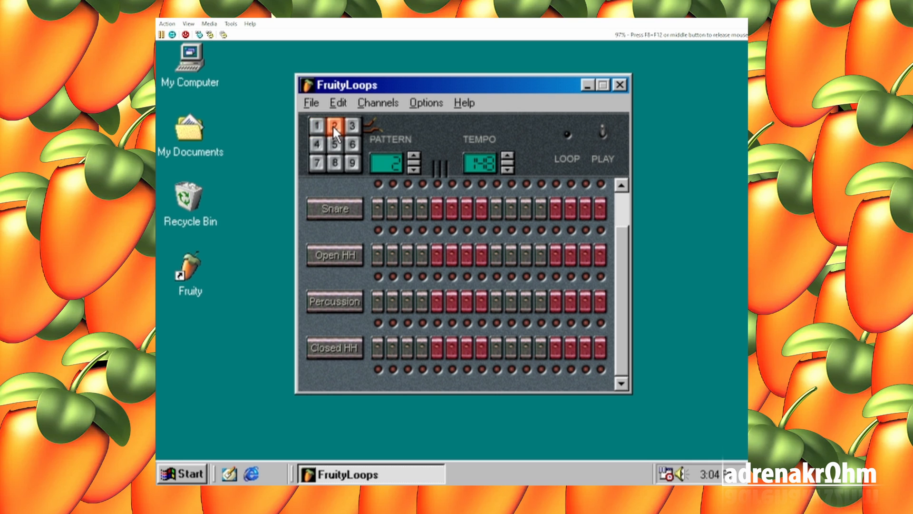
left_click(338, 104)
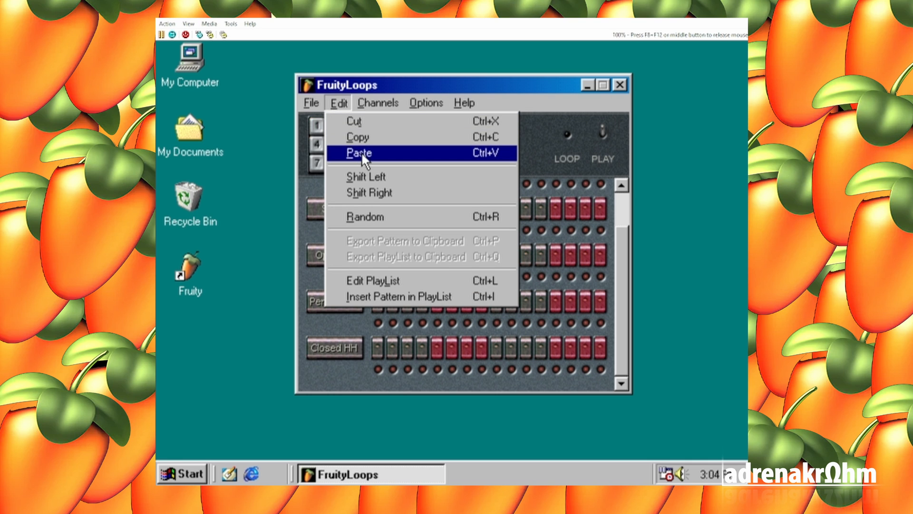
left_click(361, 152)
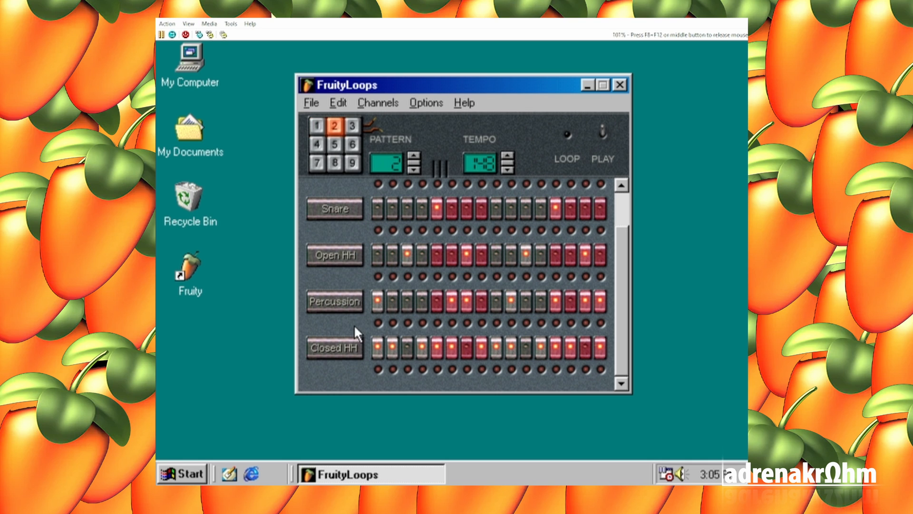
Randomize the Percussion channel's steps in pattern 2 and play the pattern to hear it.
right_click(352, 305)
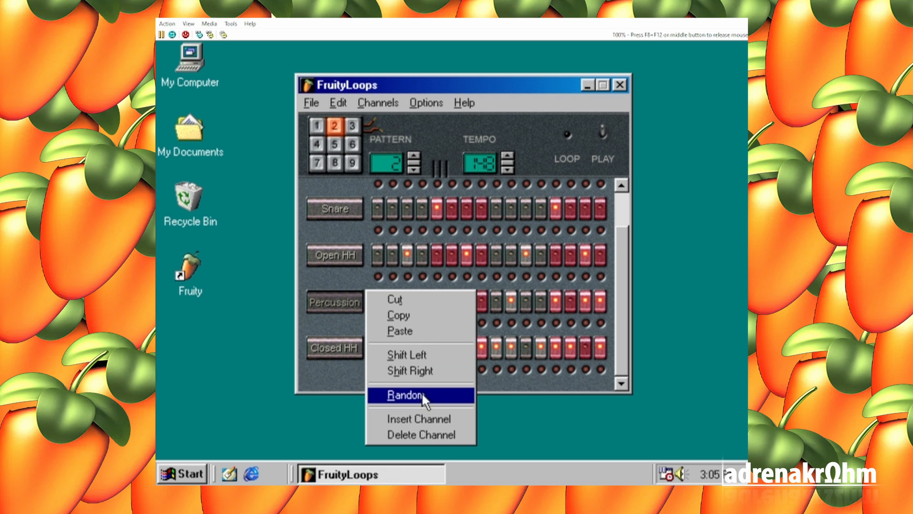
left_click(426, 395)
key("space")
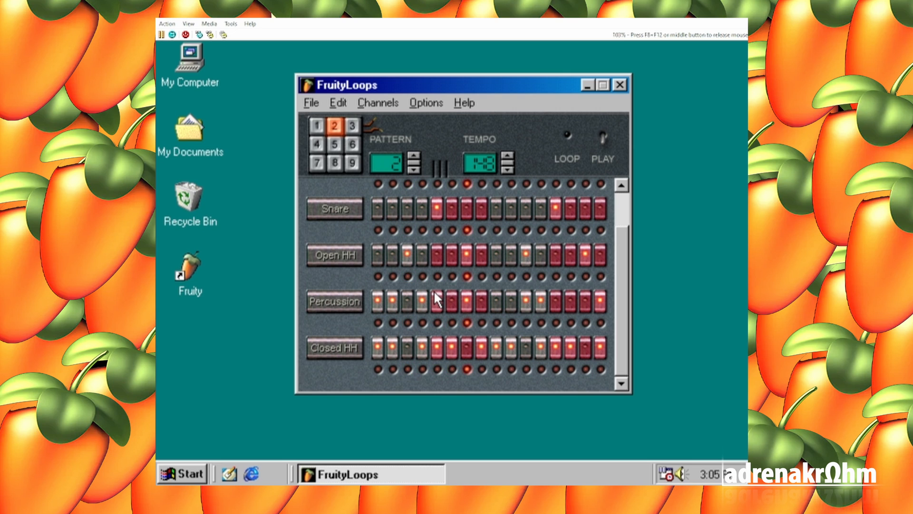
key("space")
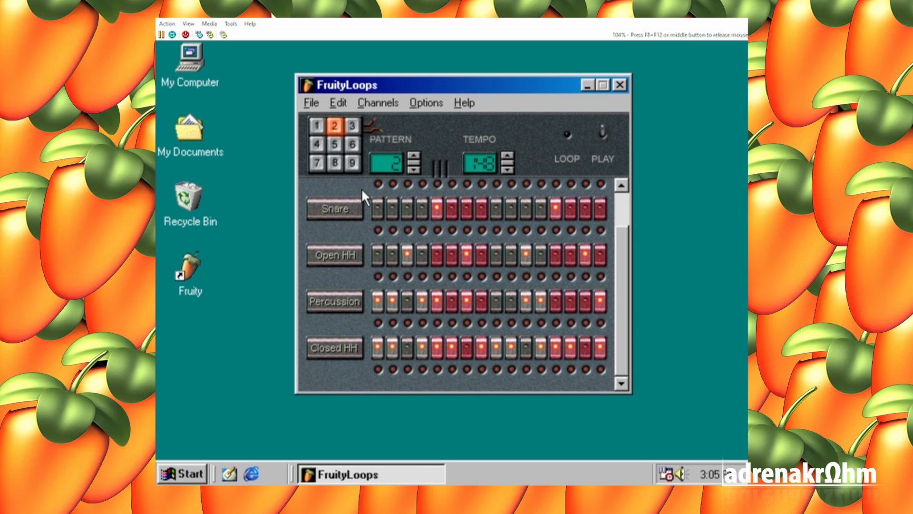
Paste the copied pattern 1 into pattern 3.
left_click(354, 119)
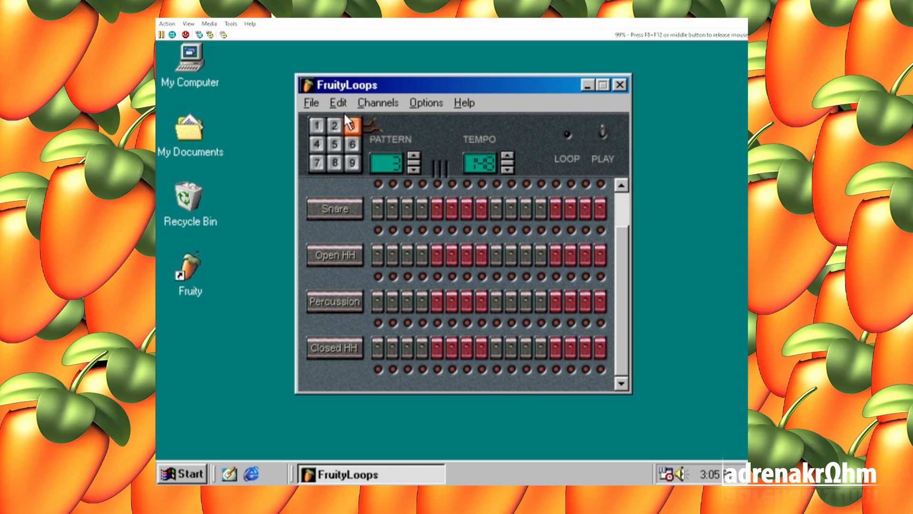
left_click(341, 100)
left_click(367, 149)
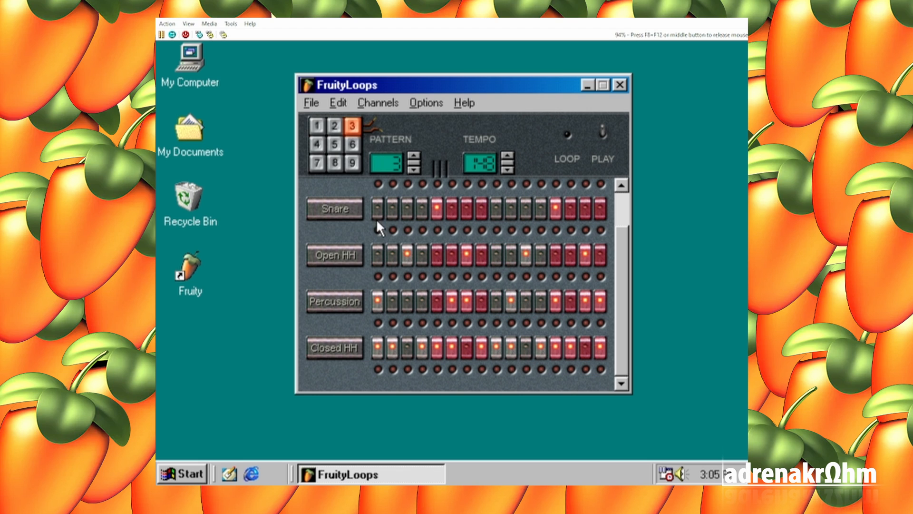
right_click(342, 296)
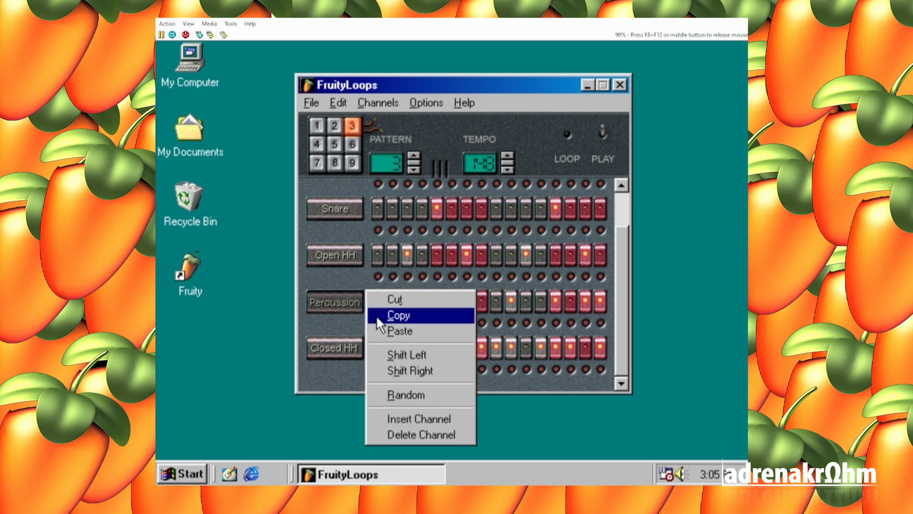
left_click(314, 119)
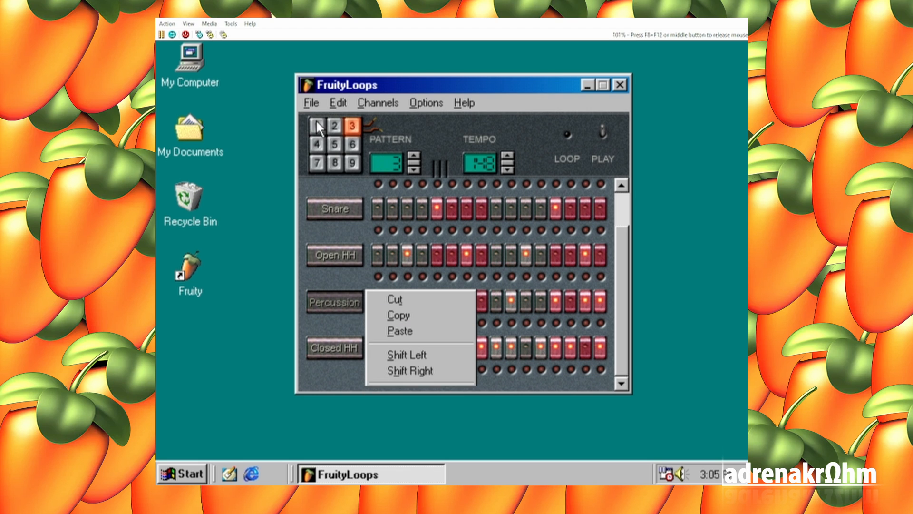
Copy pattern 1 again, paste it into pattern 3, and play the pasted pattern briefly.
left_click(316, 121)
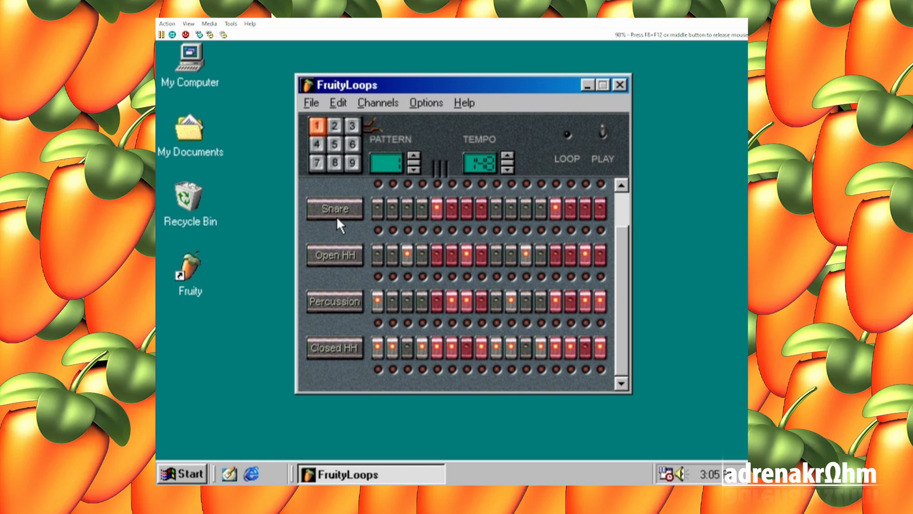
left_click(332, 103)
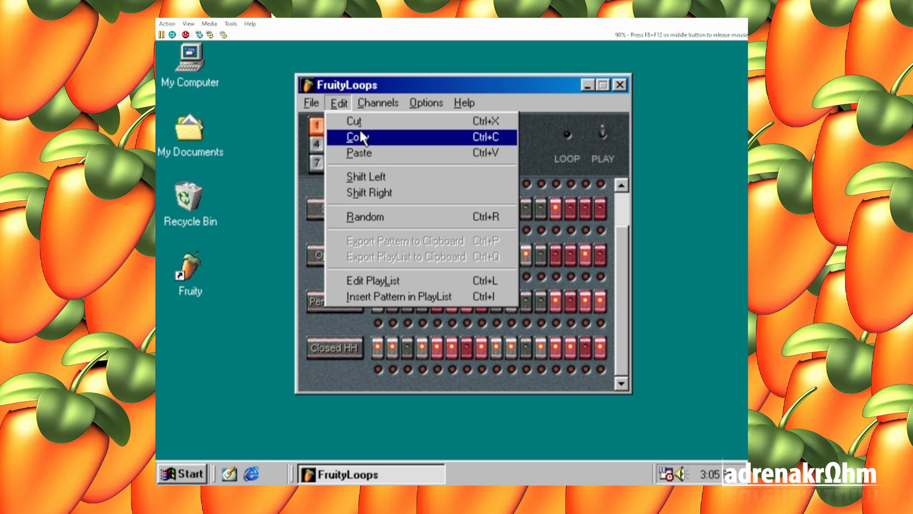
left_click(361, 137)
left_click(352, 125)
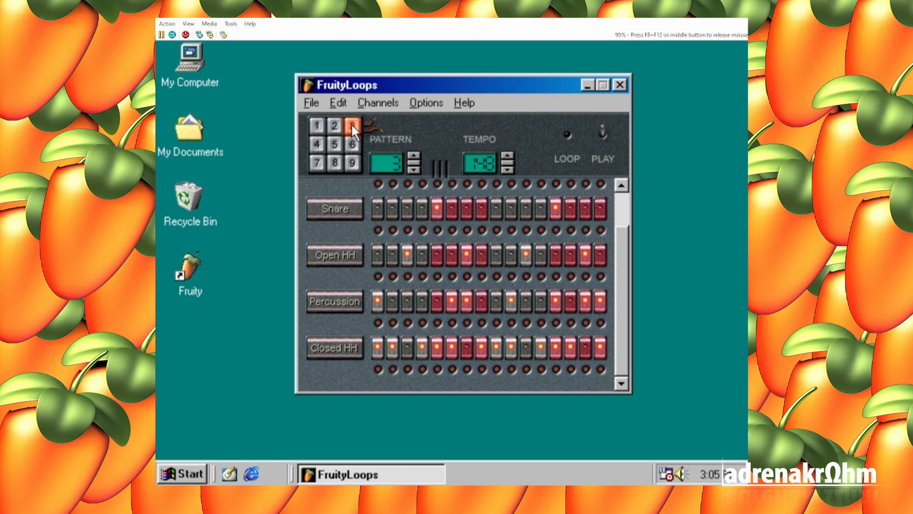
left_click(339, 102)
left_click(364, 152)
key("space")
key("space")
Copy all of pattern 2 and paste it into pattern 4.
left_click(335, 126)
left_click(336, 108)
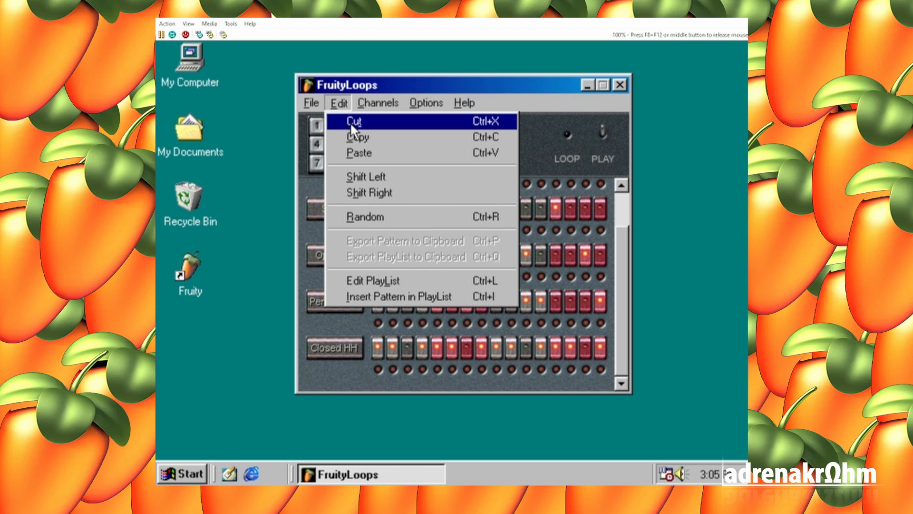
left_click(354, 134)
left_click(317, 144)
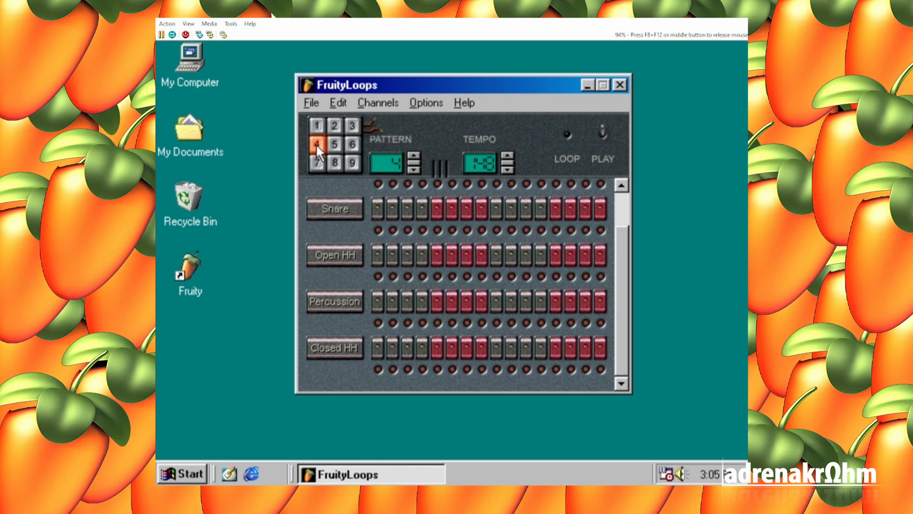
left_click(335, 103)
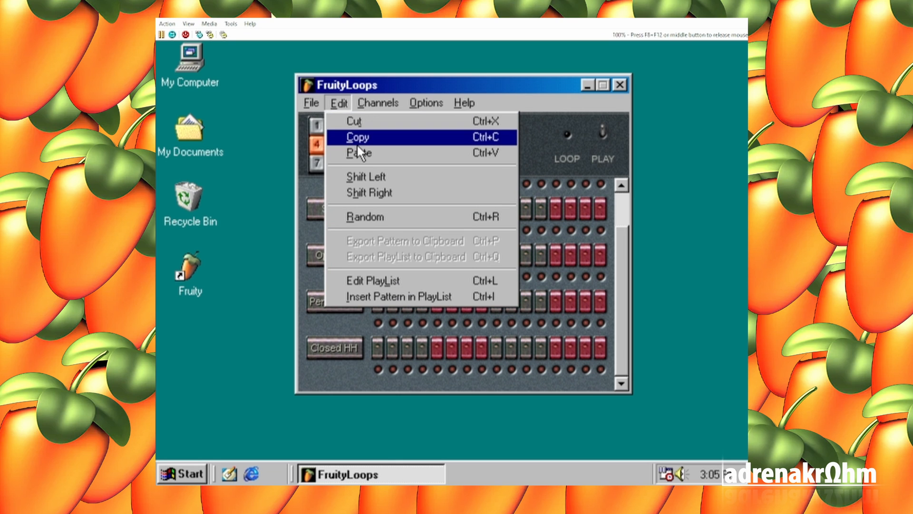
left_click(360, 153)
Randomize the Percussion channel's steps in pattern 4 and start playback.
right_click(354, 300)
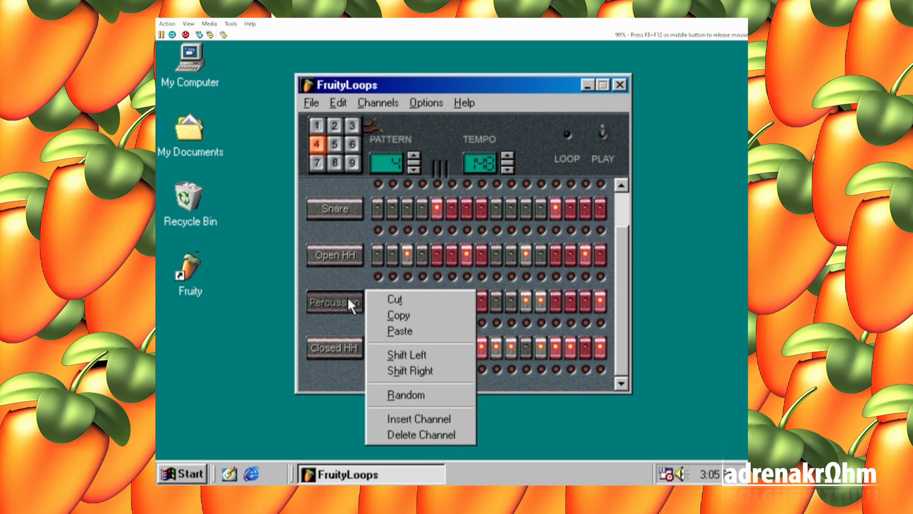
left_click(423, 393)
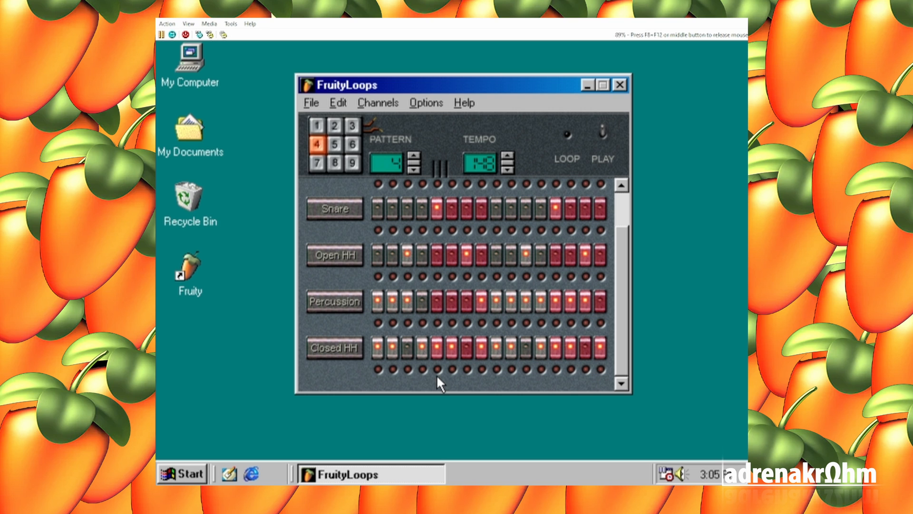
key("space")
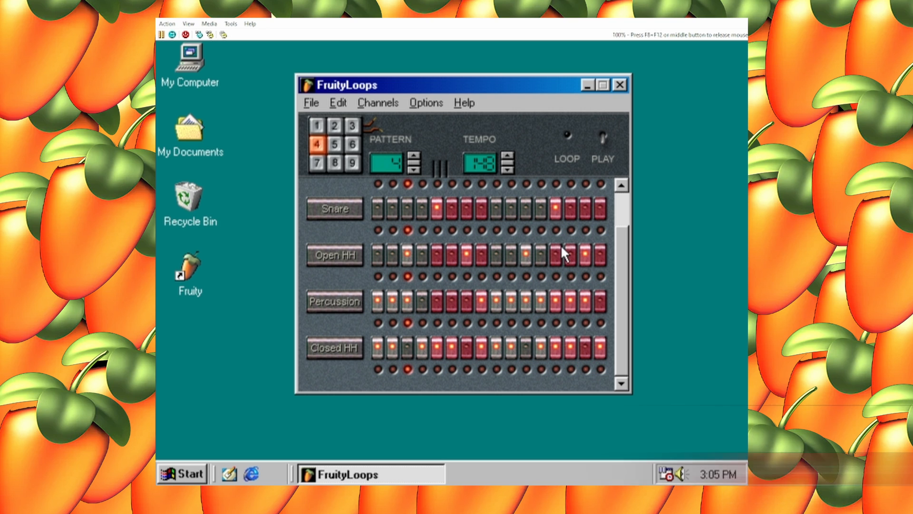
Add Kick hits on steps 10, 12 and 15 of pattern 4.
left_click_drag(622, 287, 624, 222)
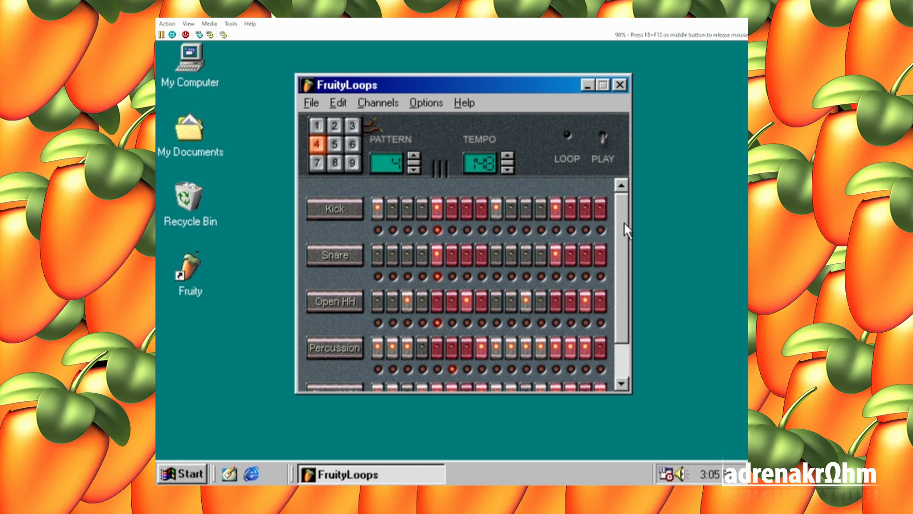
left_click(586, 209)
left_click(508, 213)
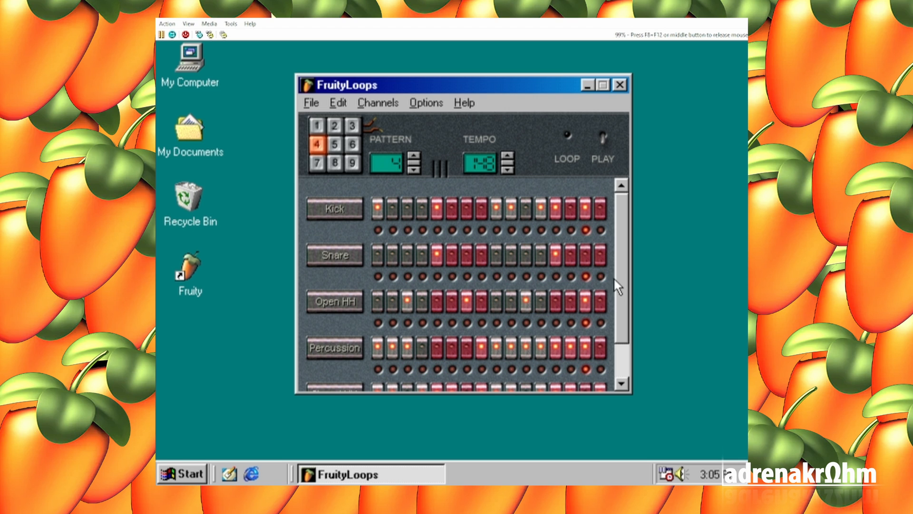
Randomize the Percussion channel's steps in pattern 4 once more while it plays.
left_click_drag(624, 278, 622, 353)
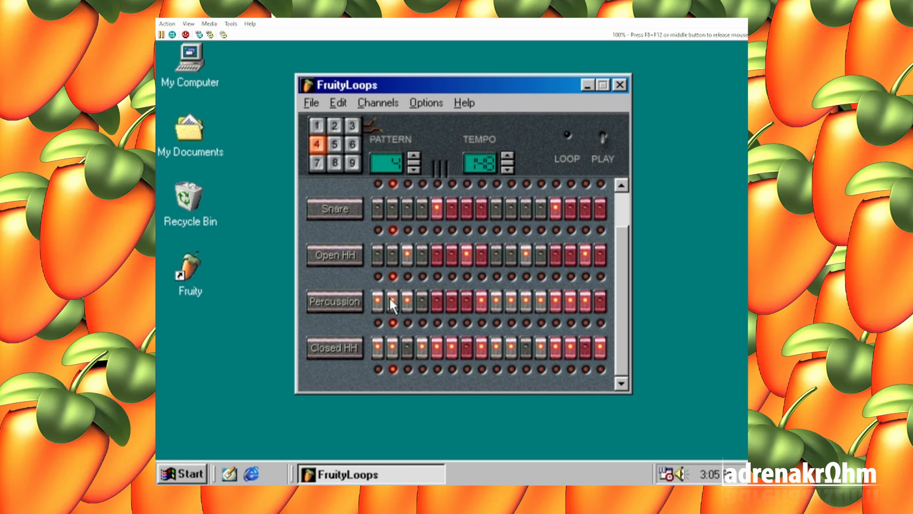
right_click(350, 301)
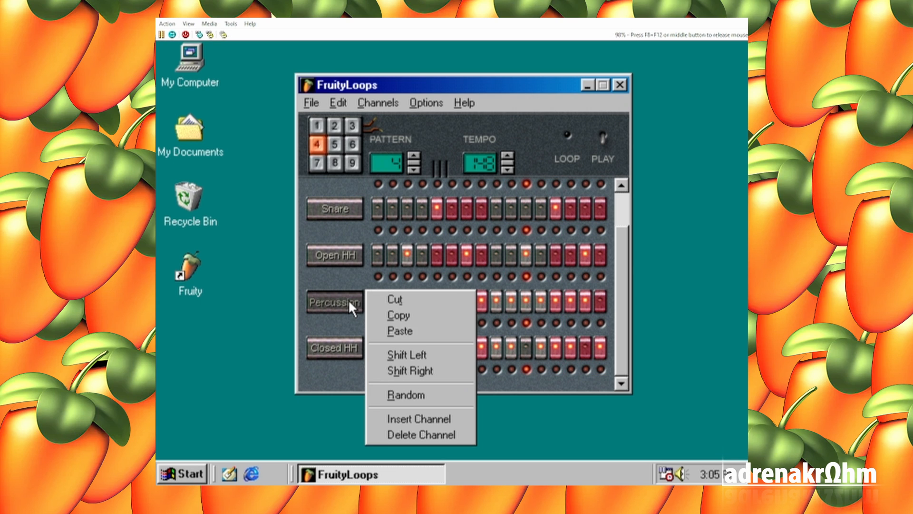
left_click(437, 394)
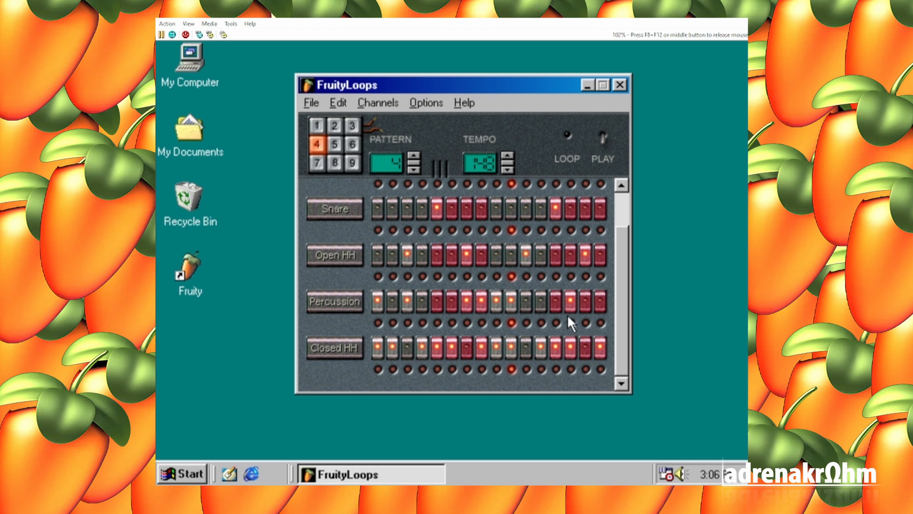
left_click(570, 298)
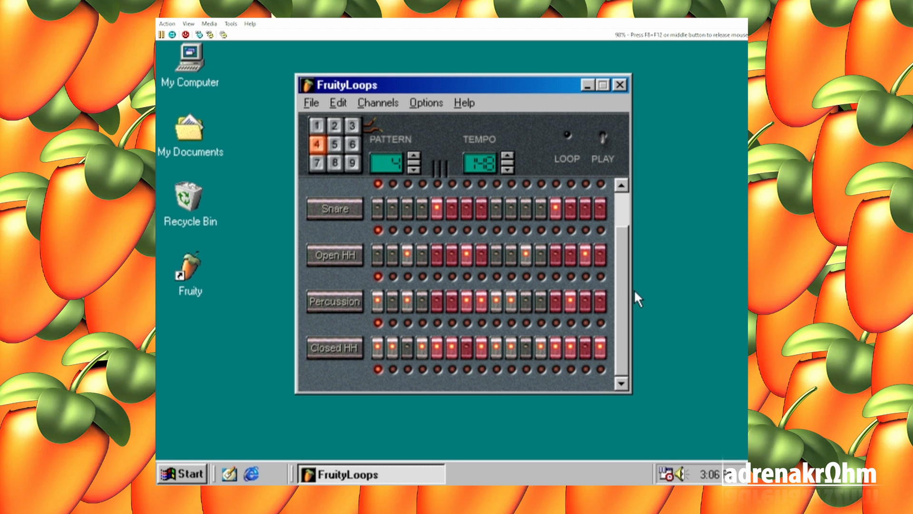
Add Snare hits on steps 9, 10, 12 and 15 of pattern 4.
left_click_drag(630, 292, 629, 230)
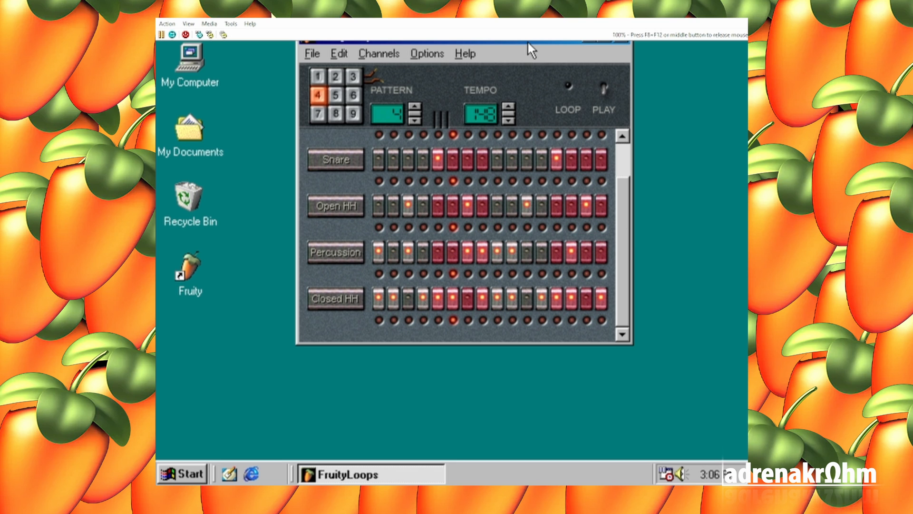
left_click_drag(527, 41, 524, 118)
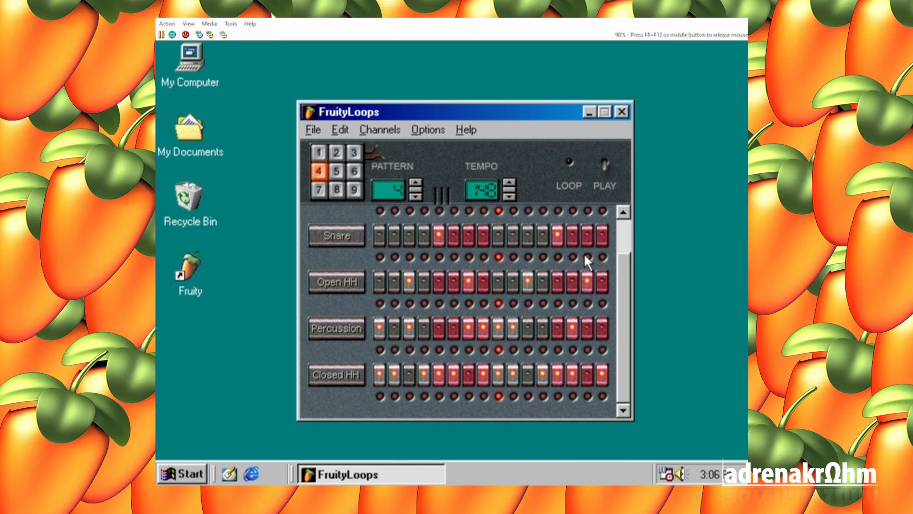
left_click_drag(622, 284, 626, 229)
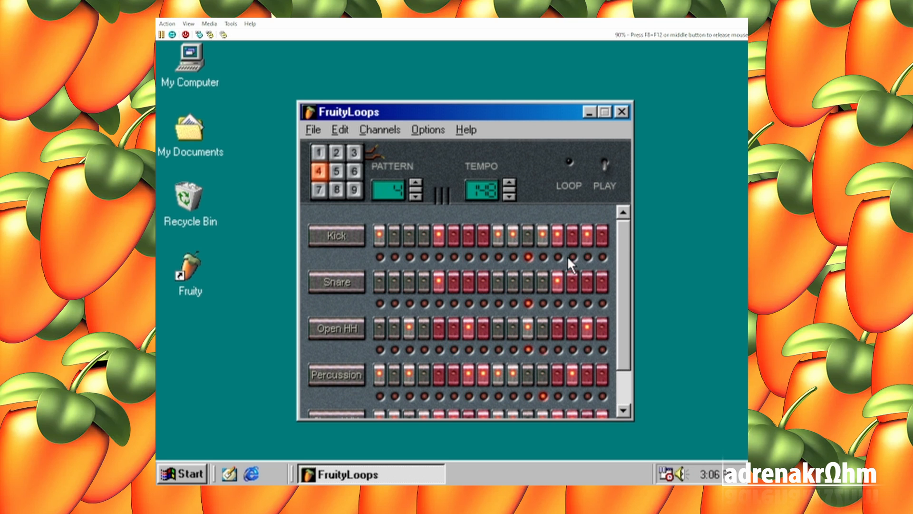
left_click(501, 277)
left_click(515, 278)
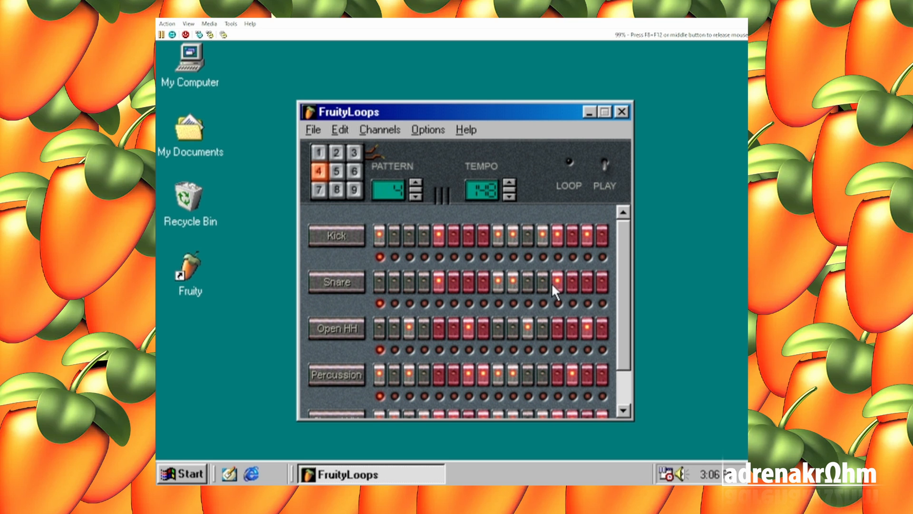
left_click(532, 280)
left_click(538, 280)
left_click(601, 281)
left_click(586, 283)
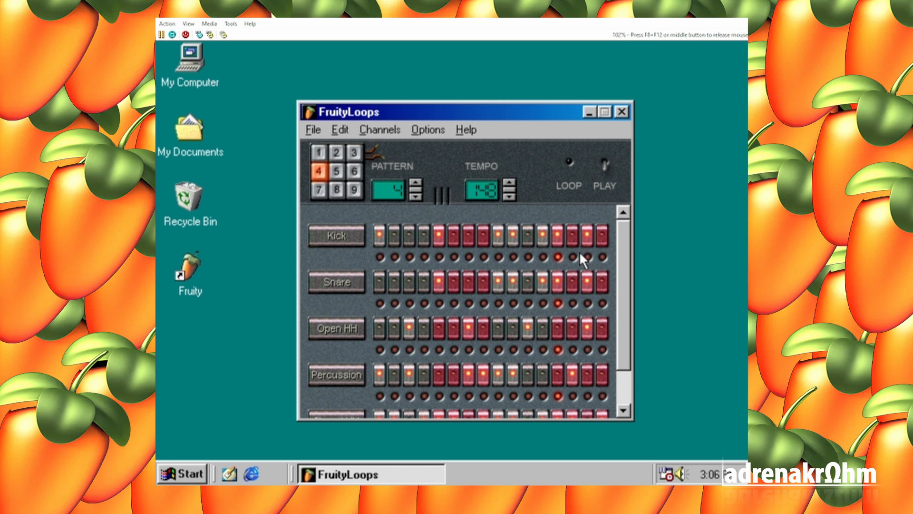
Clear every Percussion hit after step 3 in pattern 4.
scroll(627, 333, "down", 1)
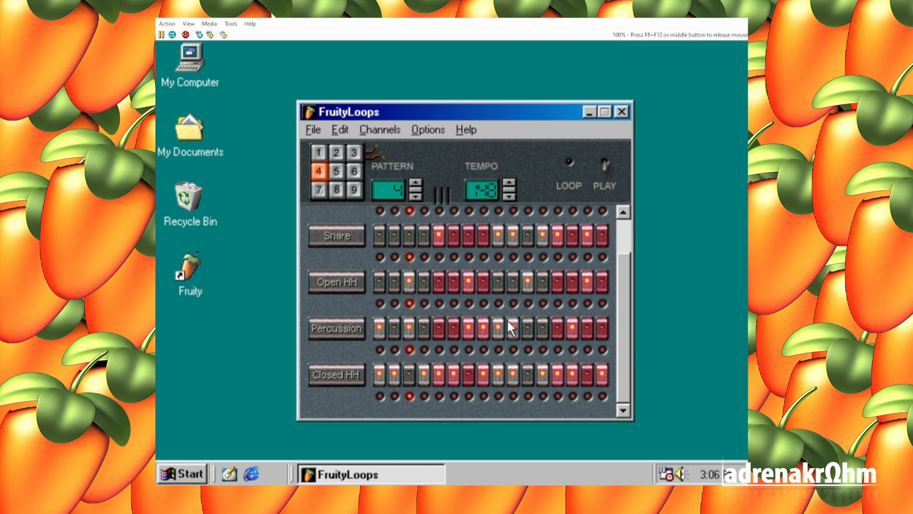
left_click(467, 331)
left_click_drag(481, 333, 508, 332)
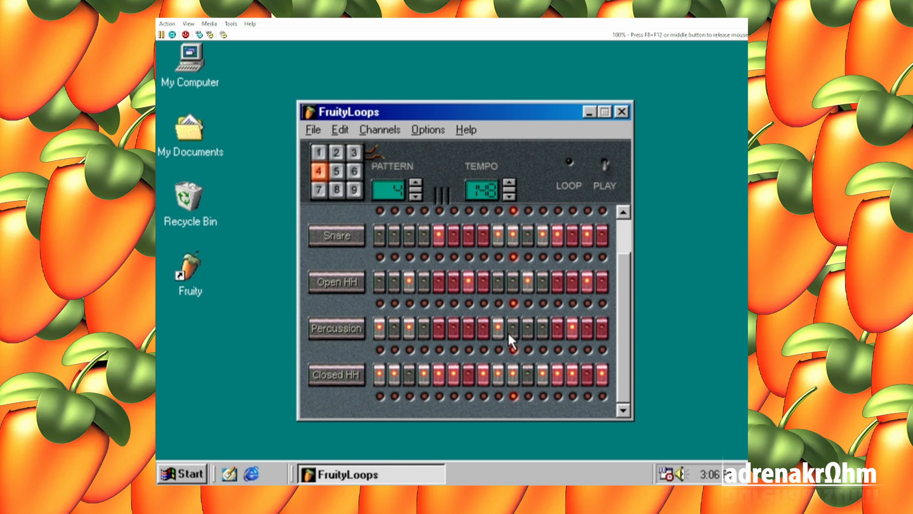
left_click(569, 333)
Add a Kick hit on step 14 of pattern 4 and clear all Snare hits from step 9 onward.
left_click_drag(620, 339, 623, 243)
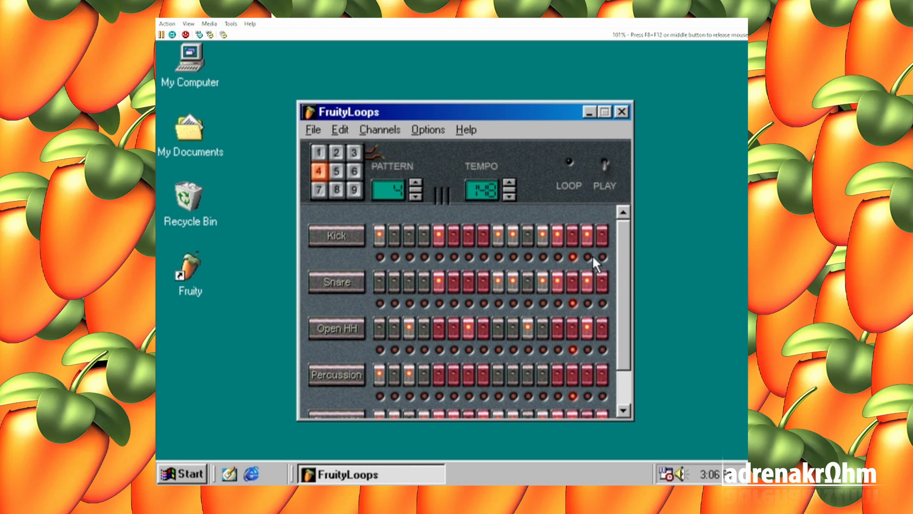
left_click(586, 281)
left_click(569, 239)
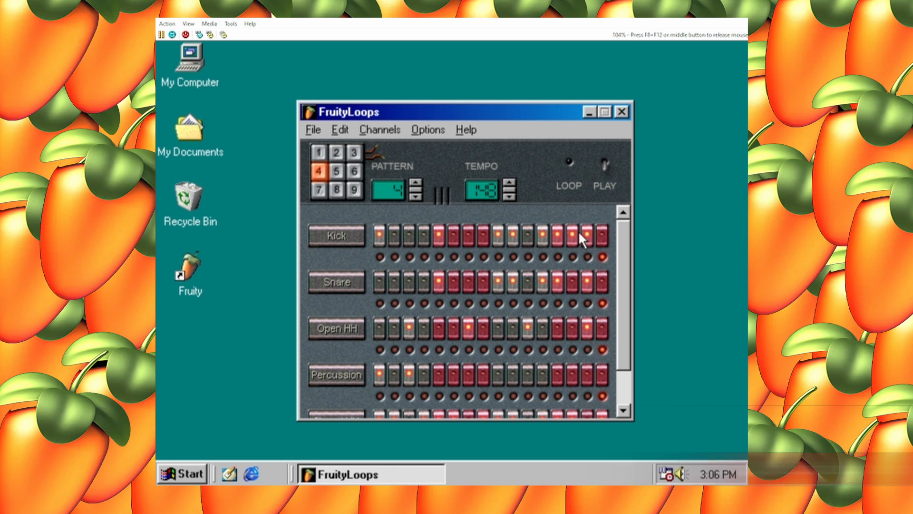
left_click(587, 282)
left_click(556, 282)
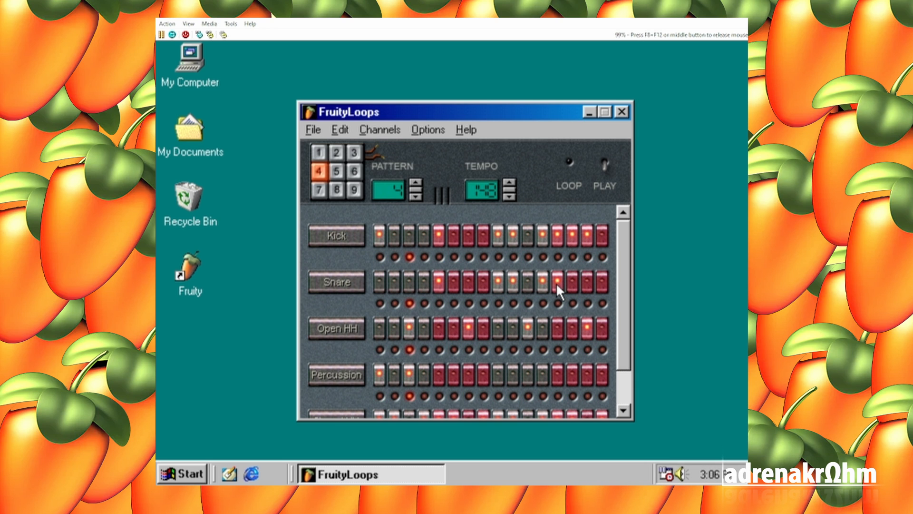
left_click(546, 284)
left_click(510, 282)
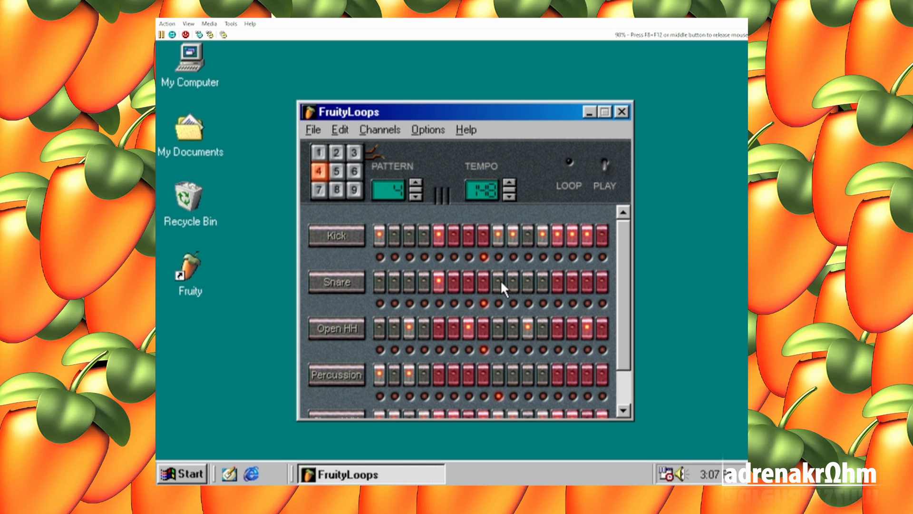
Stop pattern 4, replay it from the start, and stop playback.
key("space")
key("space")
key("space")
Switch to pattern 1 and start playing it.
left_click(317, 153)
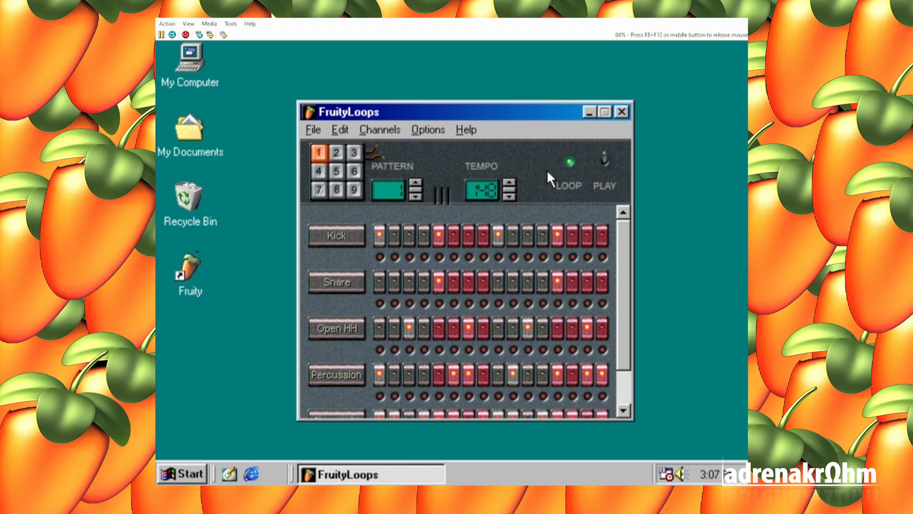
key("space")
key("space")
key("space")
Step through patterns 2 to 5 during playback to hear each one, and return to pattern 1.
left_click(414, 186)
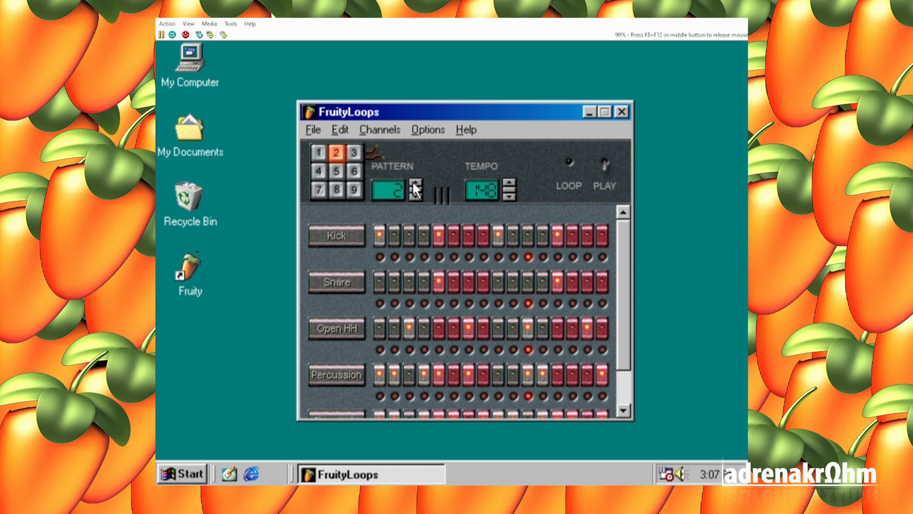
left_click(414, 186)
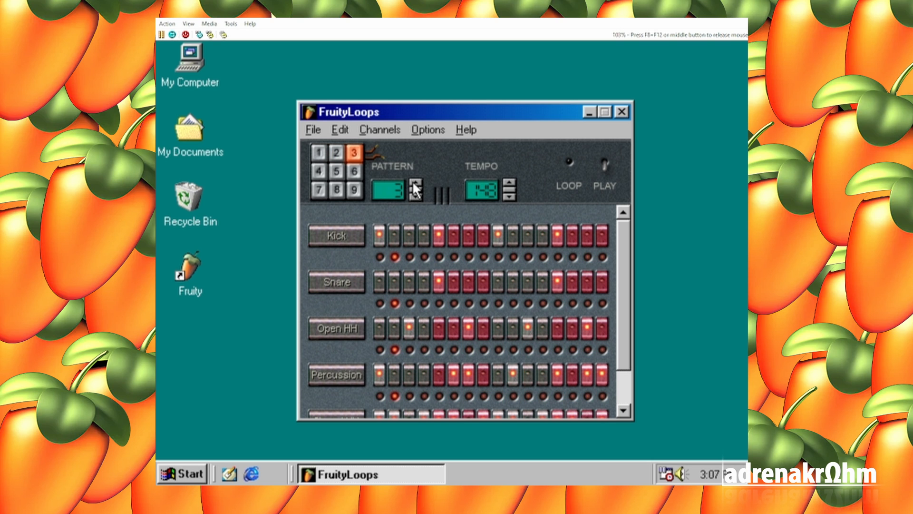
left_click(413, 186)
left_click(414, 184)
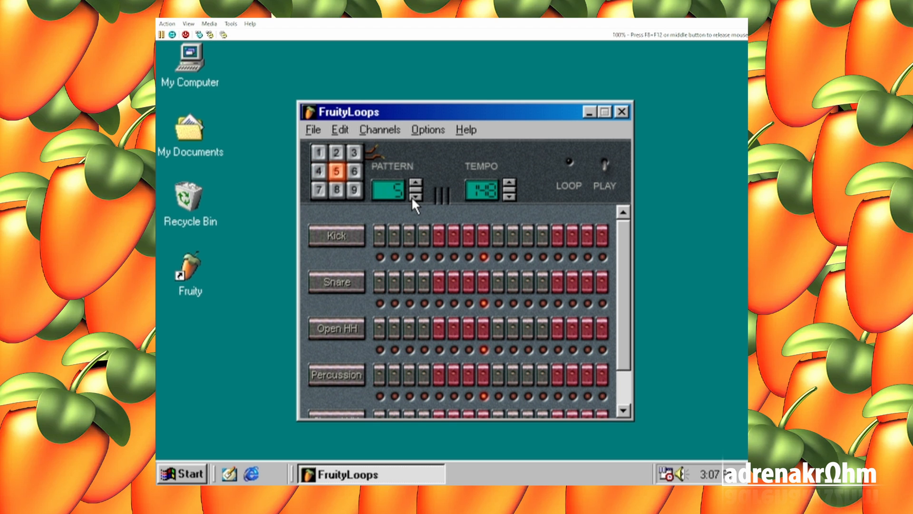
left_click(413, 197)
left_click(413, 198)
left_click(413, 198)
left_click(413, 196)
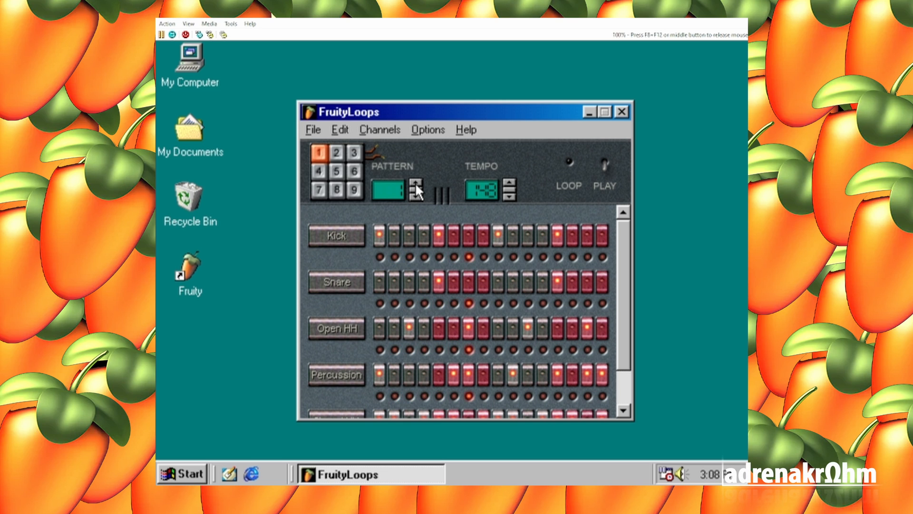
Audition patterns 2, 3 and 4 in sequence, return to pattern 1, and stop playback.
left_click(415, 183)
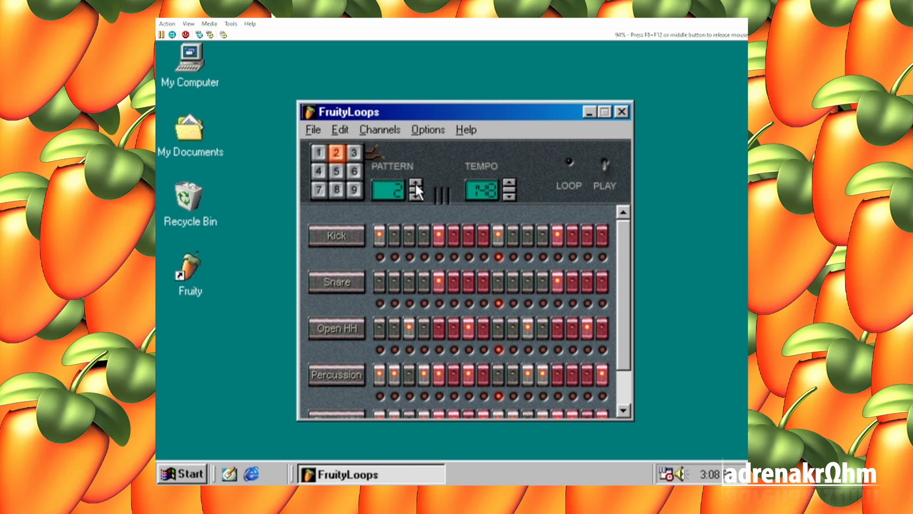
left_click(415, 183)
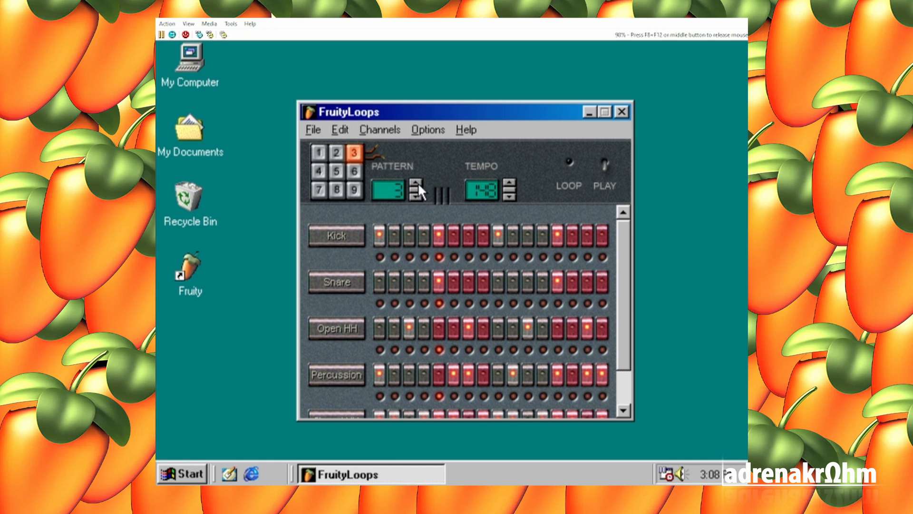
left_click(416, 183)
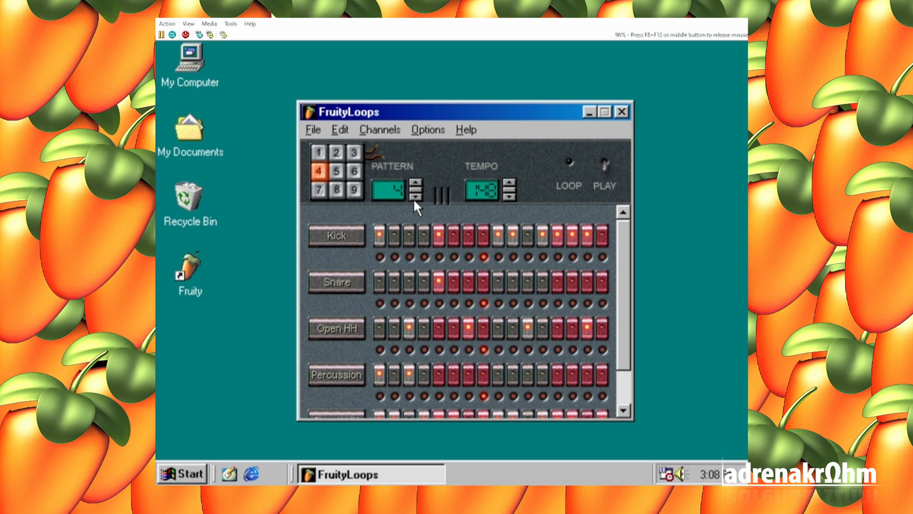
left_click(413, 199)
left_click(413, 198)
left_click(415, 198)
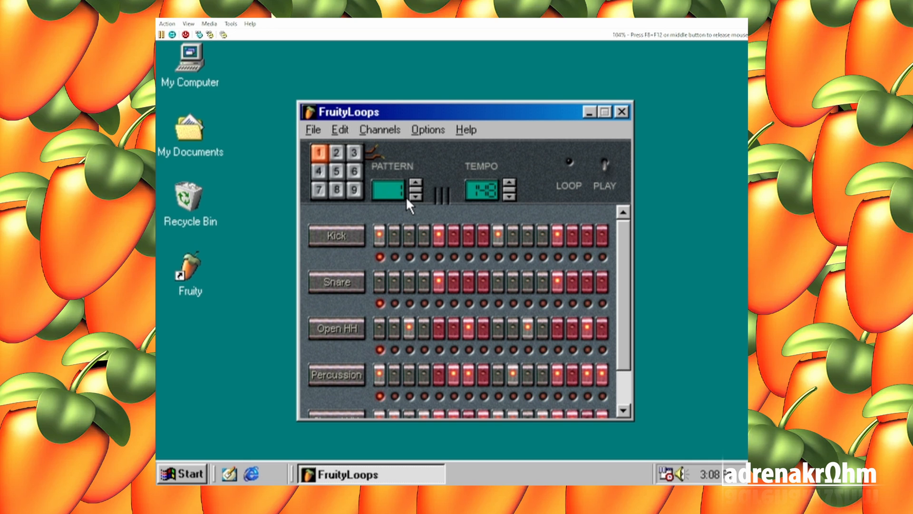
key("space")
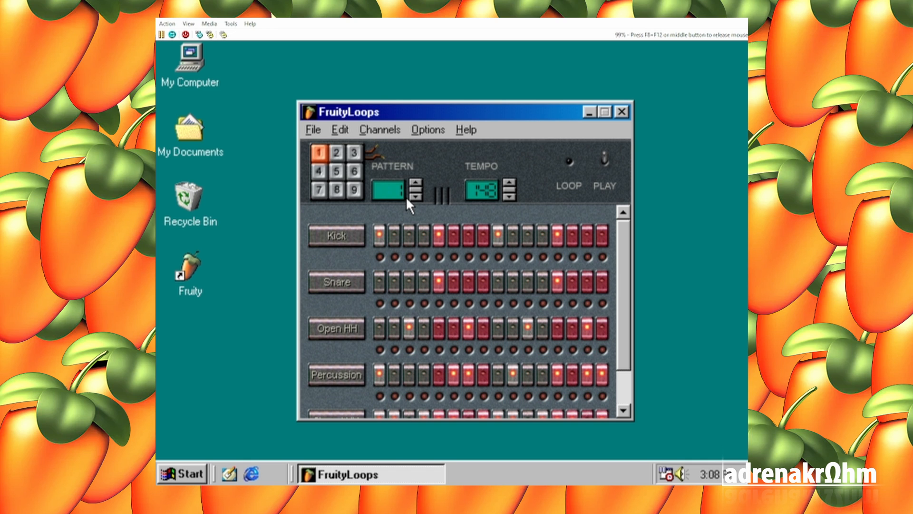